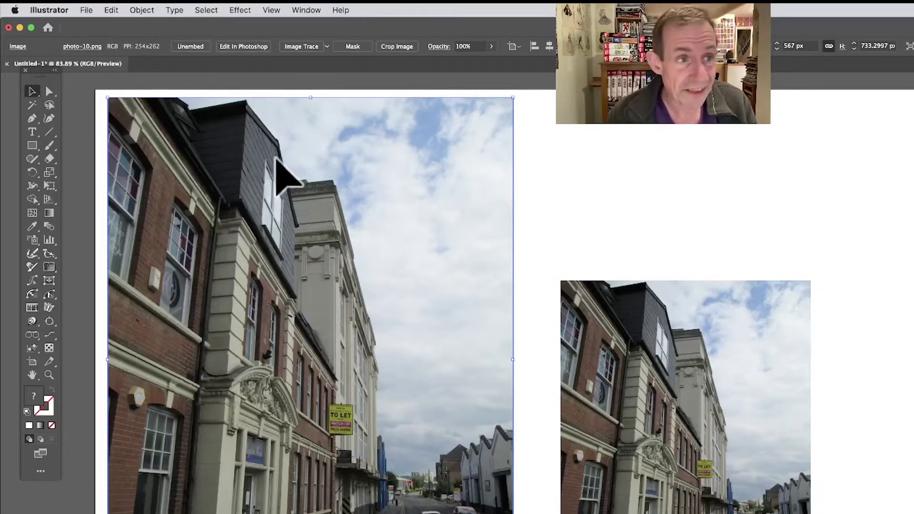
Open Edit > Edit Colors > Adjust Color Balance for the placed street photo.
{"action": "left_click", "coordinate": [112, 10]}
{"action": "mouse_move", "coordinate": [159, 241]}
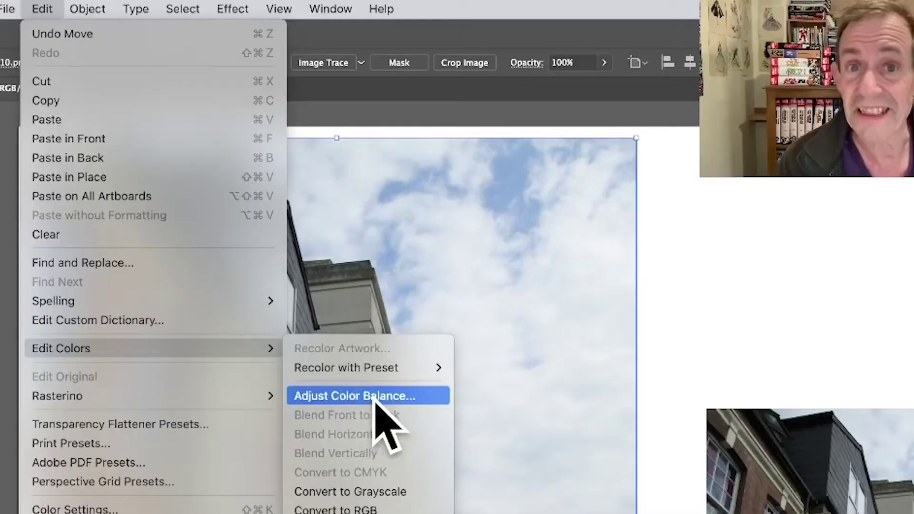
{"action": "left_click", "coordinate": [380, 401]}
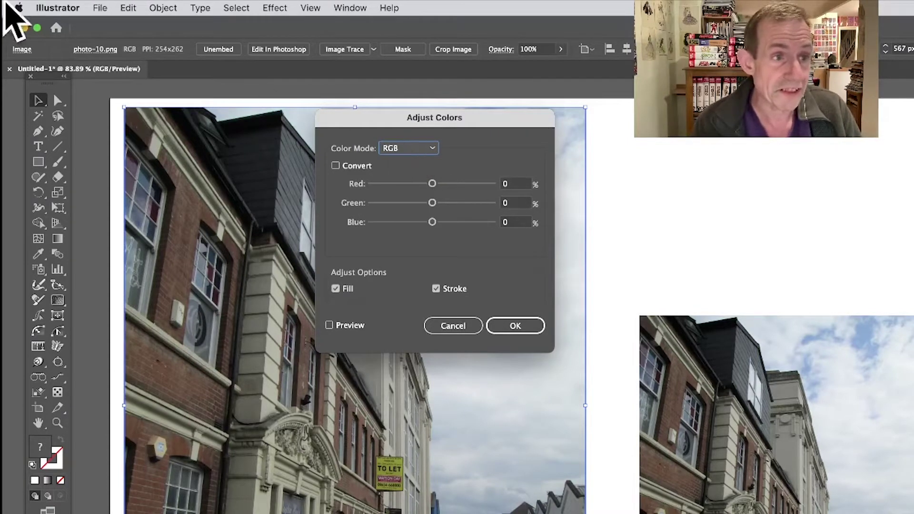
Raise the photo's Red balance to 71%, leaving Green and Blue at 0%.
{"action": "left_click", "coordinate": [100, 6]}
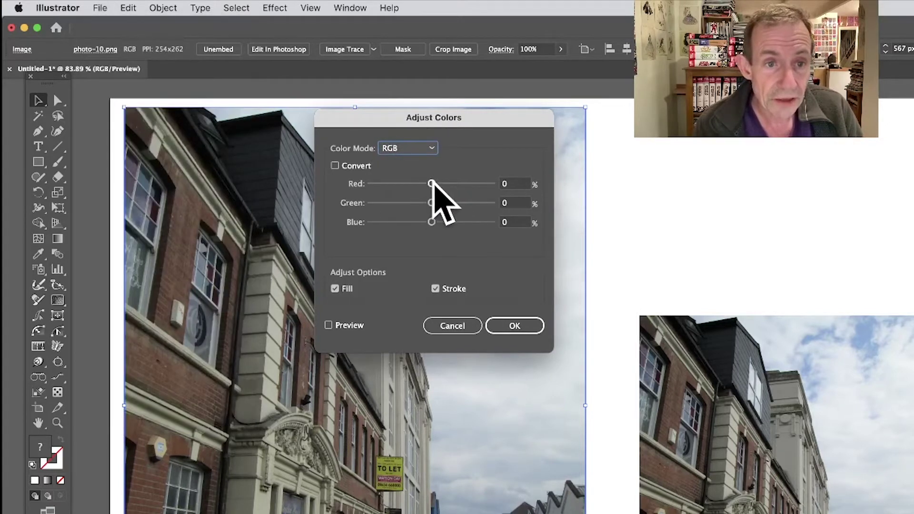
{"action": "left_click_drag", "start_coordinate": [431, 183], "coordinate": [450, 185]}
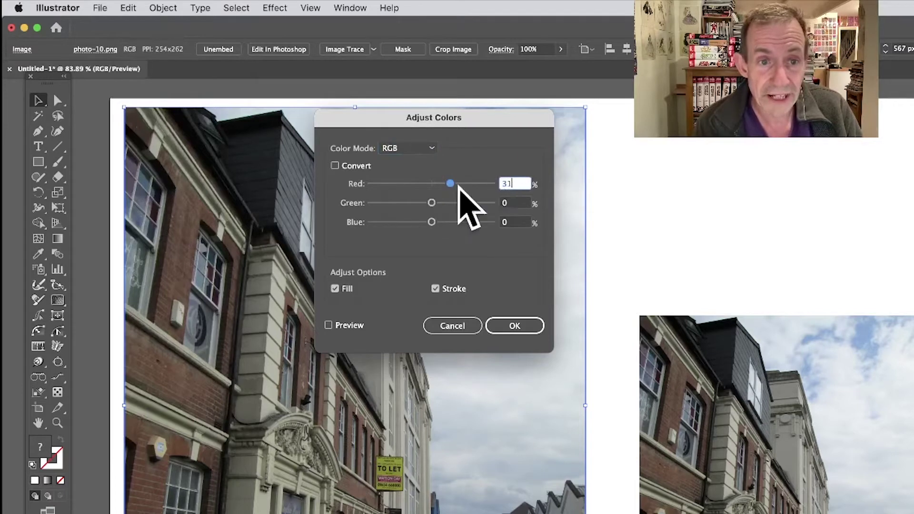
{"action": "type", "text": "71"}
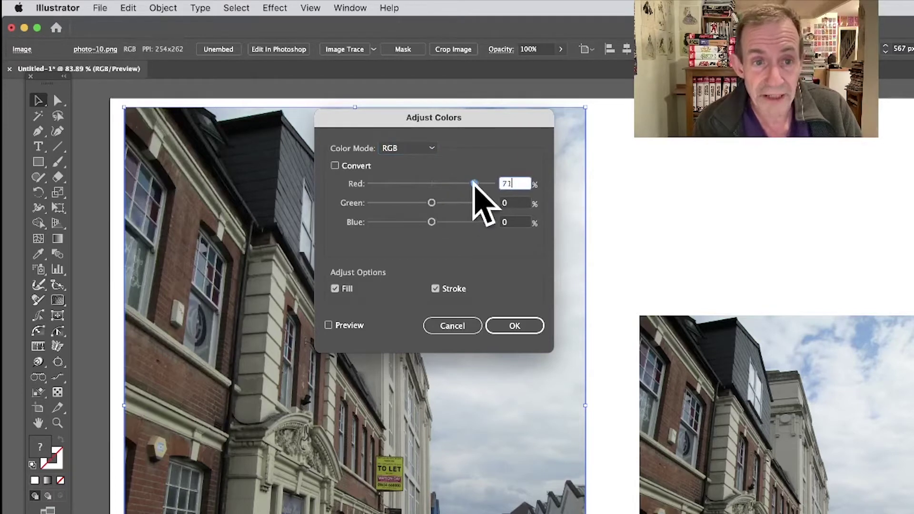
Preview the adjustment and set Red -58%, Green -15%, Blue 10% for a blue tint.
{"action": "left_click", "coordinate": [329, 325]}
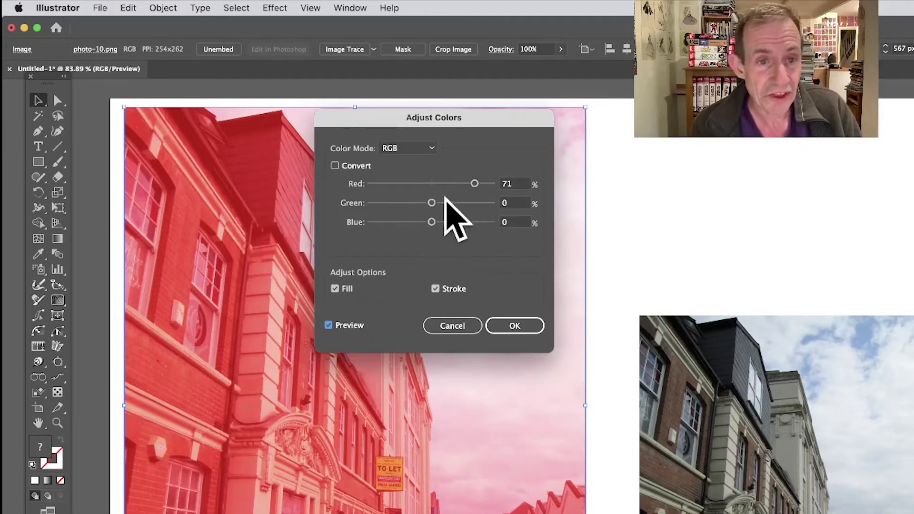
{"action": "left_click_drag", "start_coordinate": [444, 203], "coordinate": [406, 203]}
{"action": "left_click_drag", "start_coordinate": [475, 183], "coordinate": [474, 203]}
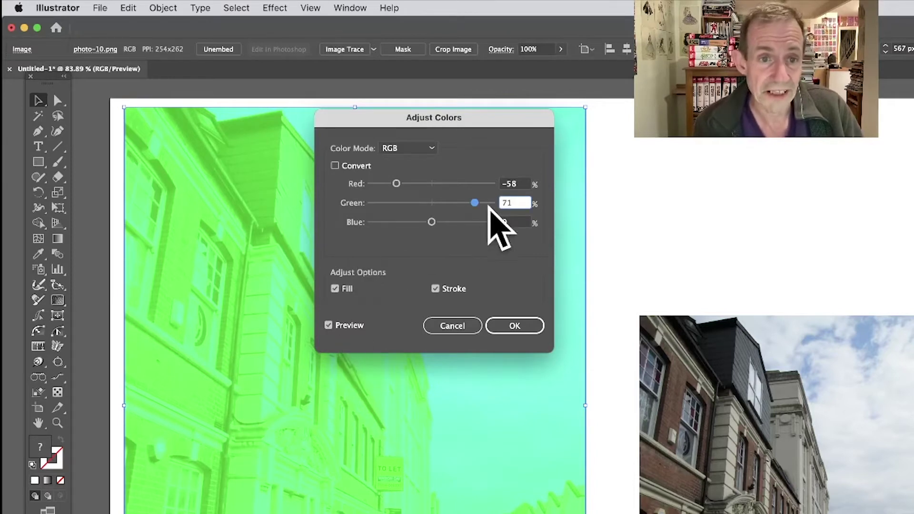
{"action": "left_click_drag", "start_coordinate": [489, 207], "coordinate": [438, 222]}
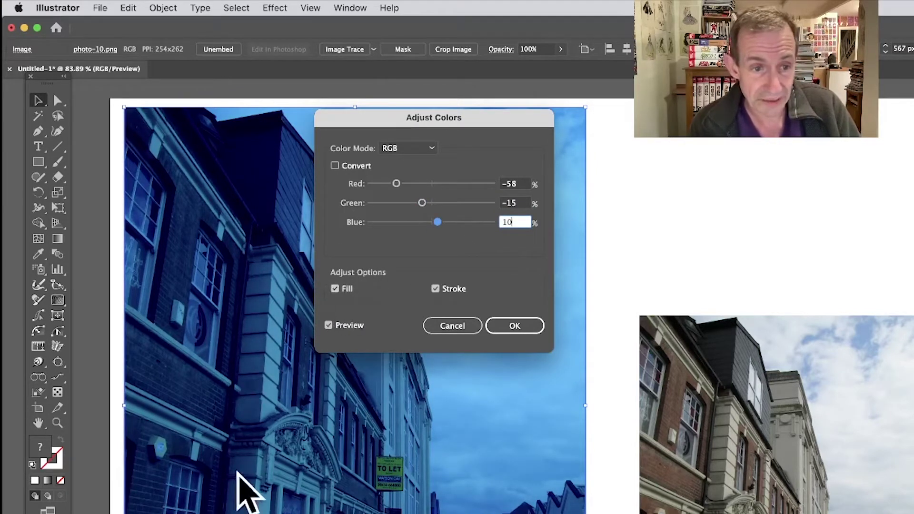
Clear the Fill and Stroke options in the Adjust Colors dialog.
{"action": "left_click", "coordinate": [334, 288]}
{"action": "left_click", "coordinate": [435, 288]}
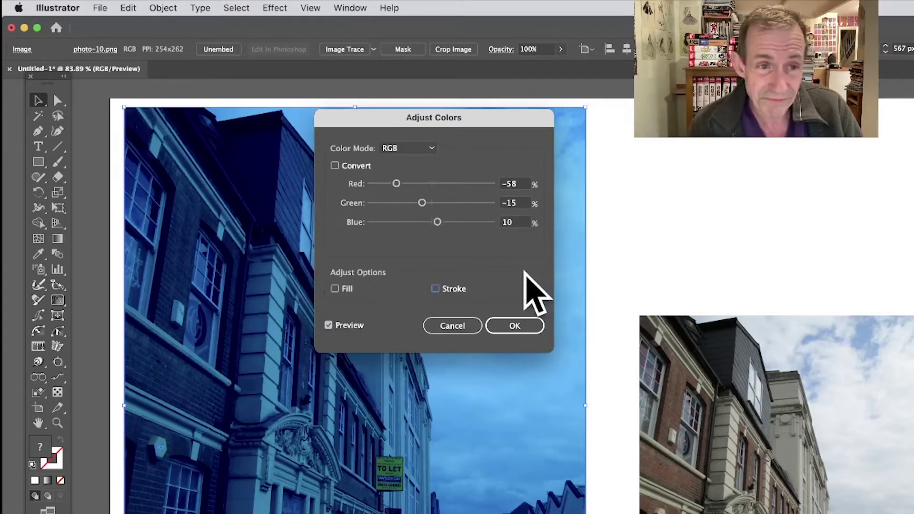
{"action": "left_click", "coordinate": [406, 148]}
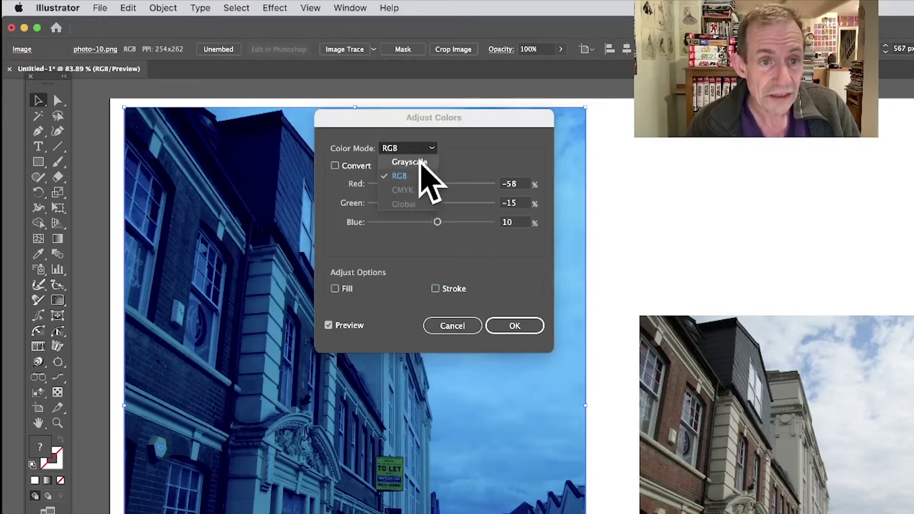
Switch Color Mode to Grayscale with Convert on and lower Black to -49%.
{"action": "left_click", "coordinate": [414, 163]}
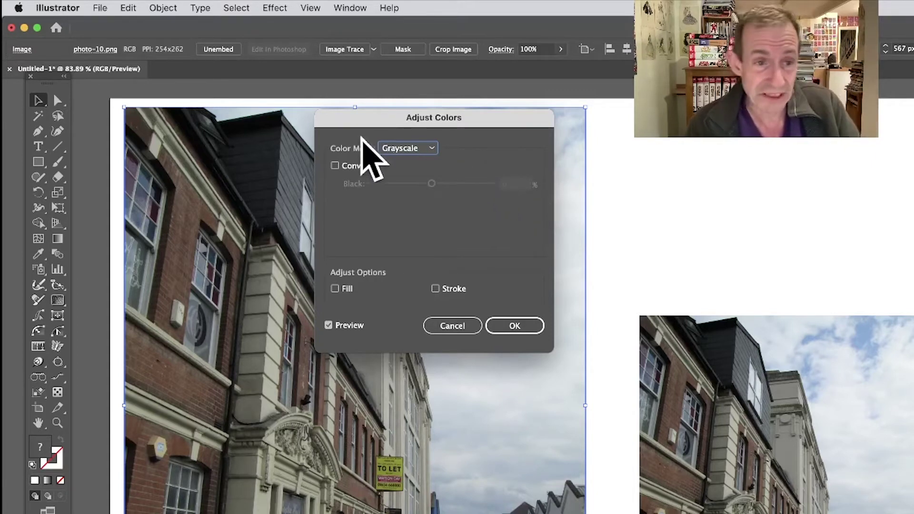
{"action": "left_click", "coordinate": [335, 166]}
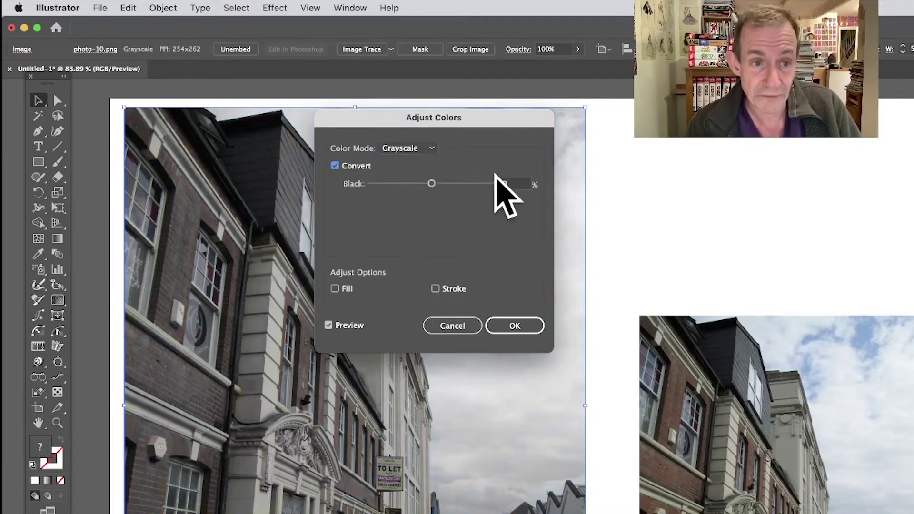
{"action": "left_click_drag", "start_coordinate": [429, 187], "coordinate": [447, 185]}
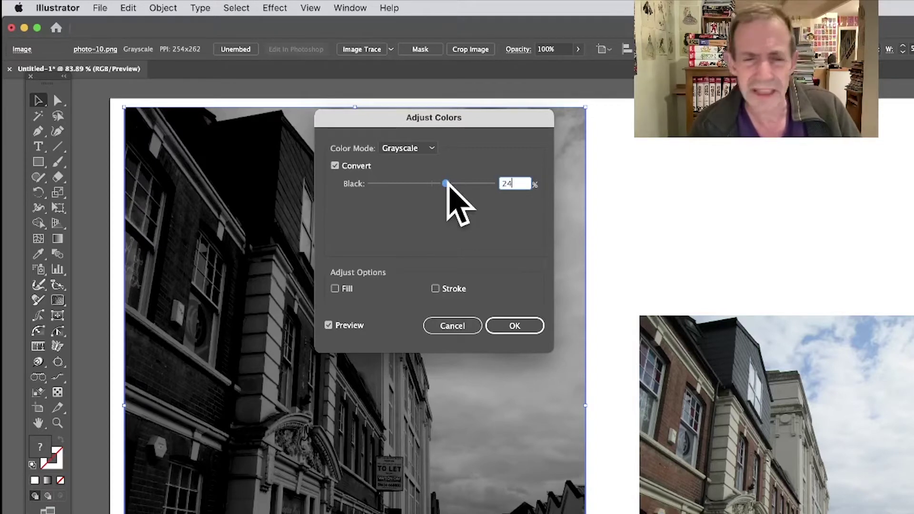
{"action": "left_click_drag", "start_coordinate": [445, 184], "coordinate": [408, 183]}
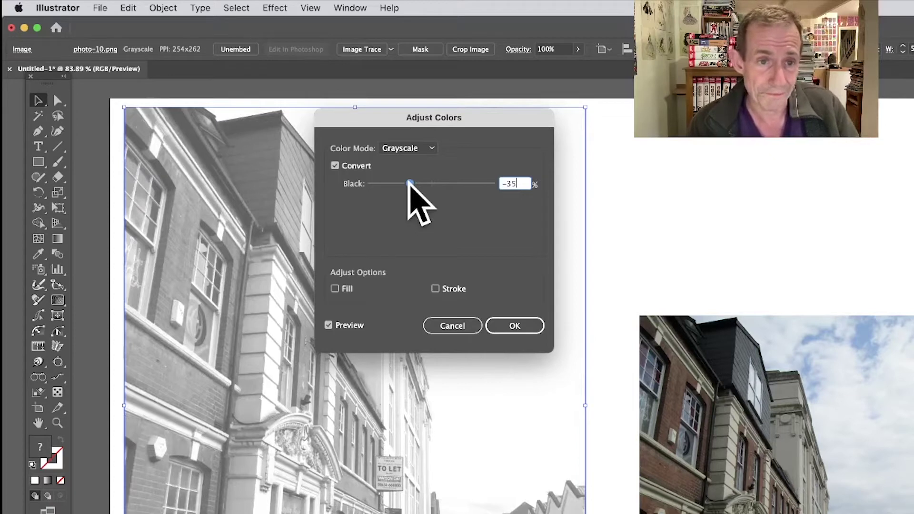
{"action": "left_click_drag", "start_coordinate": [409, 183], "coordinate": [402, 183]}
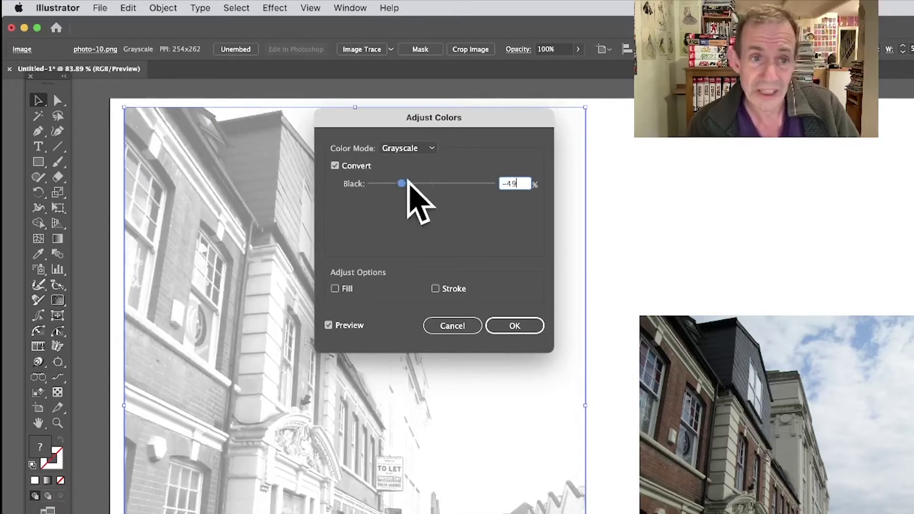
Turn off Convert, return to RGB mode, and apply a raised Red tint.
{"action": "left_click", "coordinate": [335, 166]}
{"action": "left_click", "coordinate": [408, 149]}
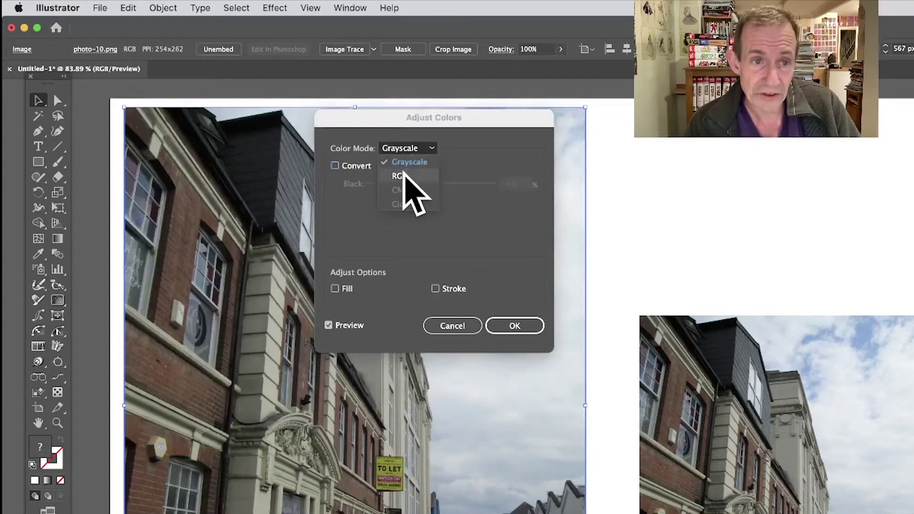
{"action": "left_click", "coordinate": [404, 176]}
{"action": "left_click_drag", "start_coordinate": [431, 183], "coordinate": [453, 183]}
{"action": "left_click", "coordinate": [523, 323]}
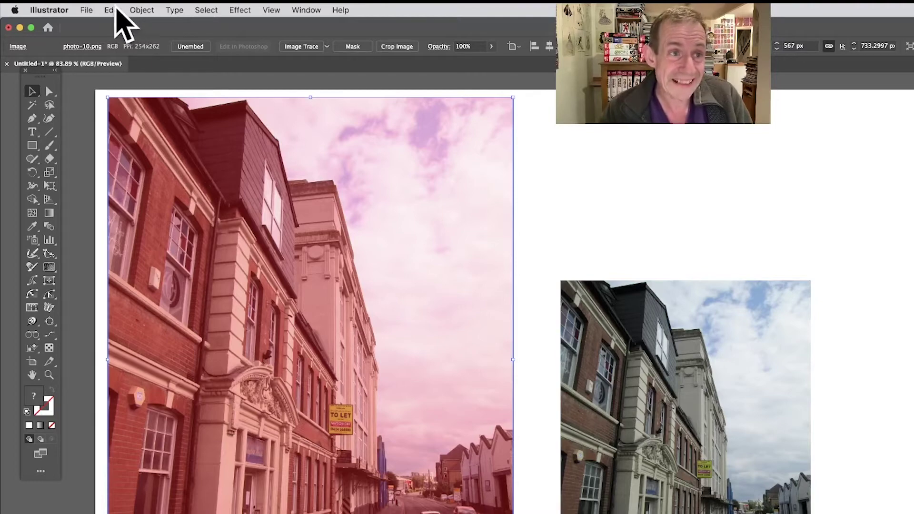
Apply a Grayscale conversion with Black at 54%, then undo it to restore full colour.
{"action": "left_click", "coordinate": [114, 11]}
{"action": "mouse_move", "coordinate": [224, 241]}
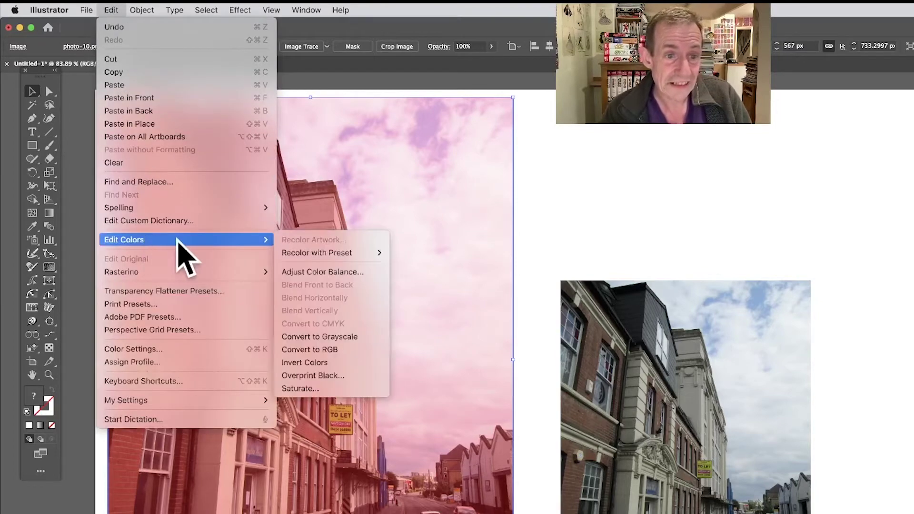
{"action": "left_click", "coordinate": [327, 272]}
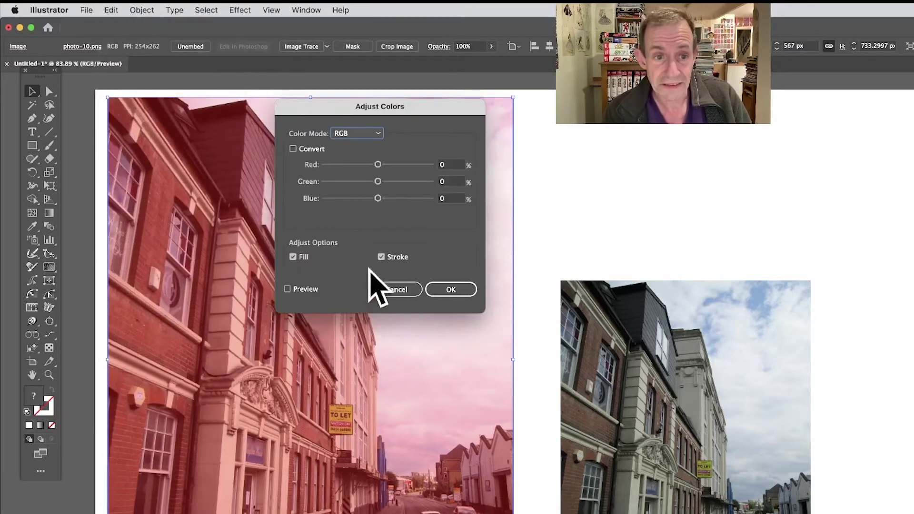
{"action": "left_click", "coordinate": [372, 138]}
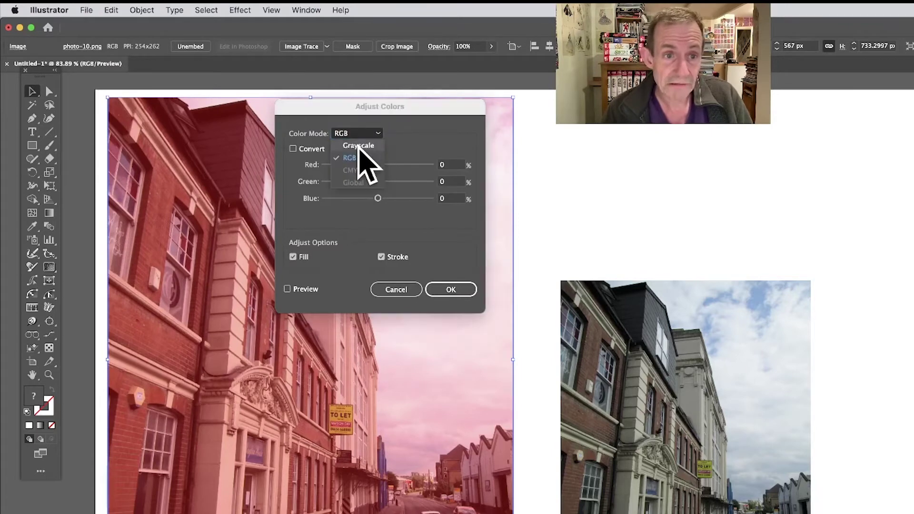
{"action": "left_click", "coordinate": [357, 146]}
{"action": "left_click", "coordinate": [293, 149]}
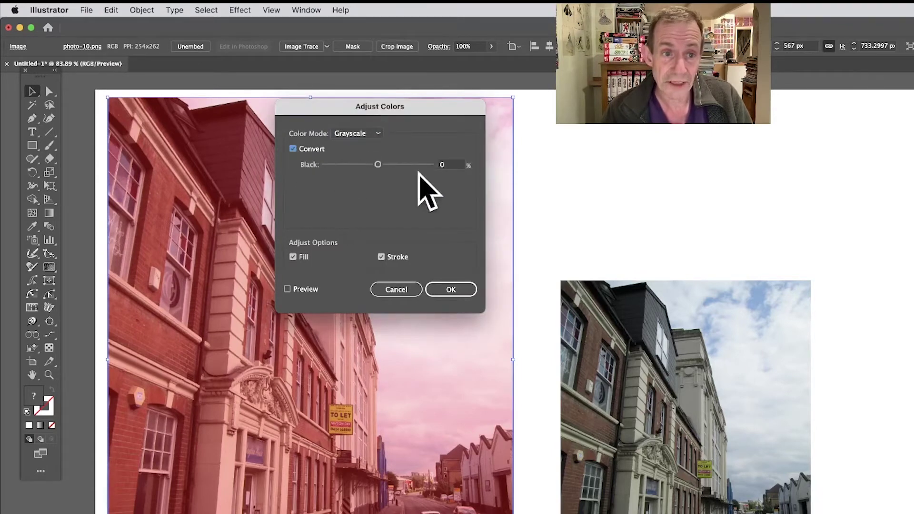
{"action": "left_click_drag", "start_coordinate": [377, 165], "coordinate": [404, 164]}
{"action": "left_click", "coordinate": [287, 289]}
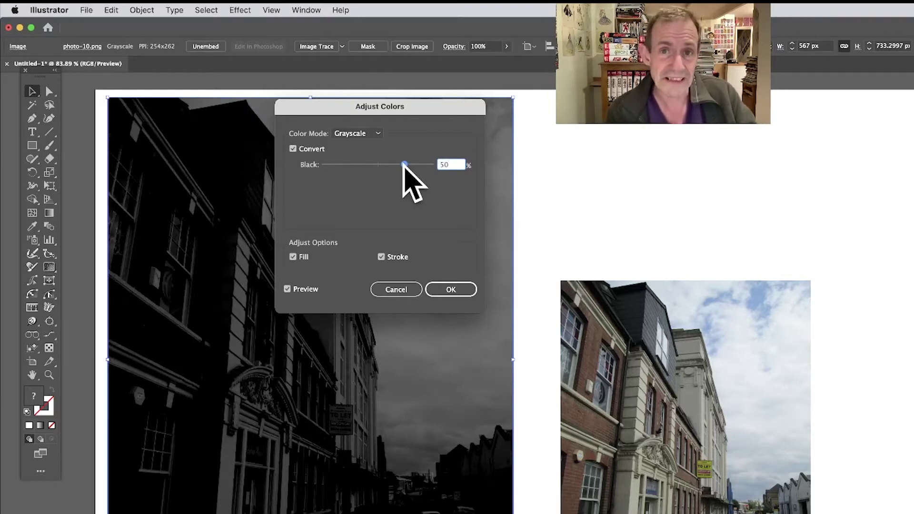
{"action": "left_click_drag", "start_coordinate": [403, 164], "coordinate": [406, 164]}
{"action": "left_click", "coordinate": [456, 288]}
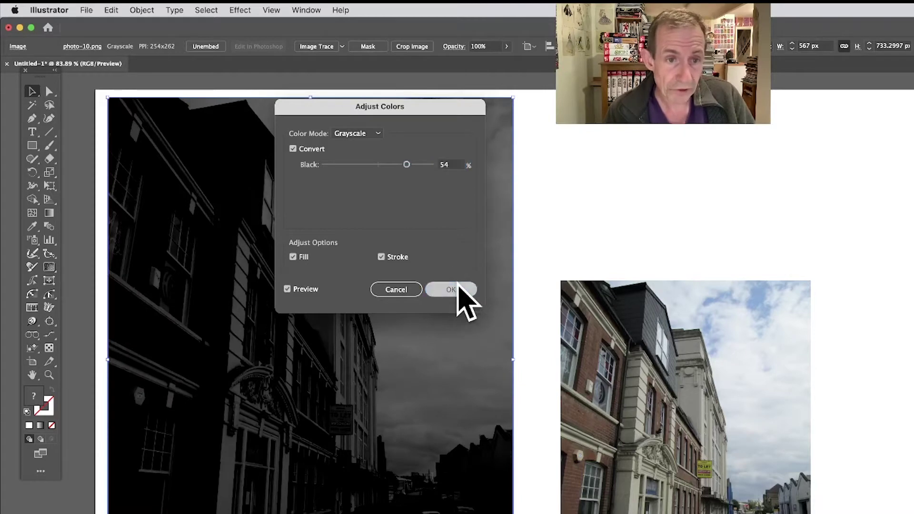
{"action": "key", "text": "super+z"}
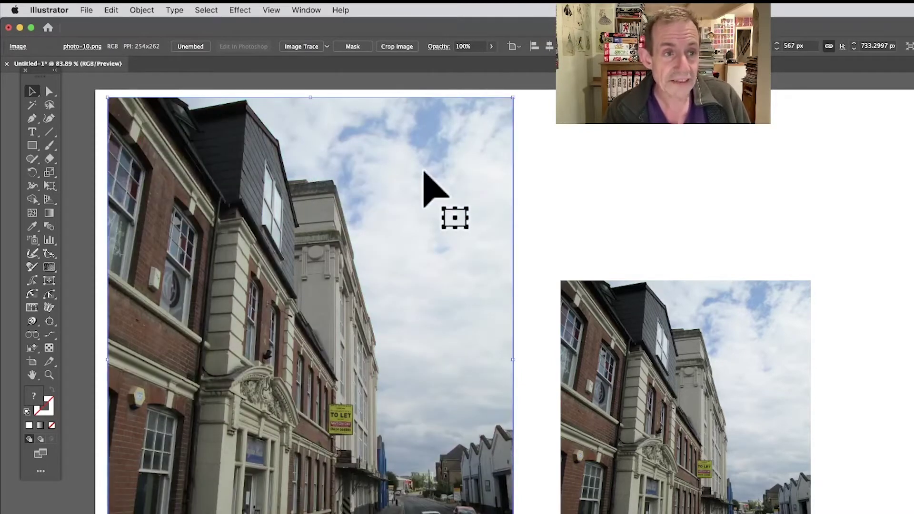
Set File > Document Color Mode to CMYK Color.
{"action": "left_click", "coordinate": [88, 9]}
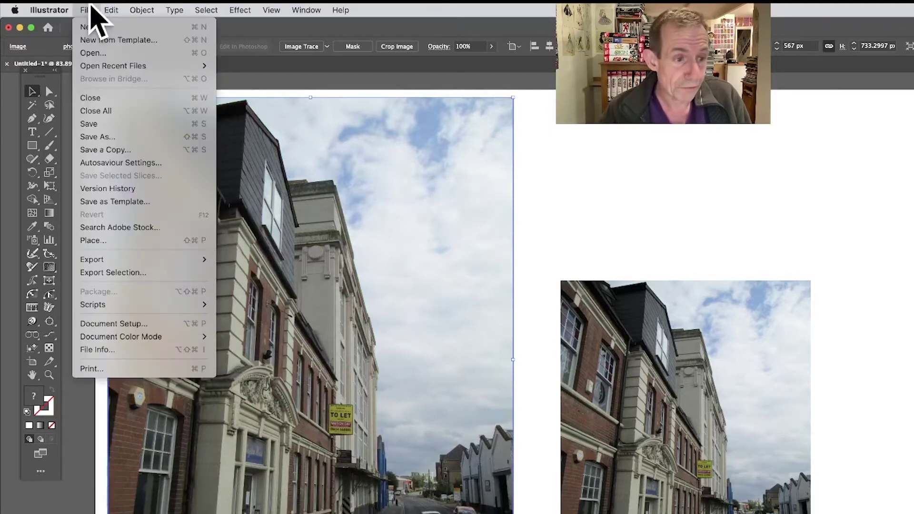
{"action": "mouse_move", "coordinate": [157, 335]}
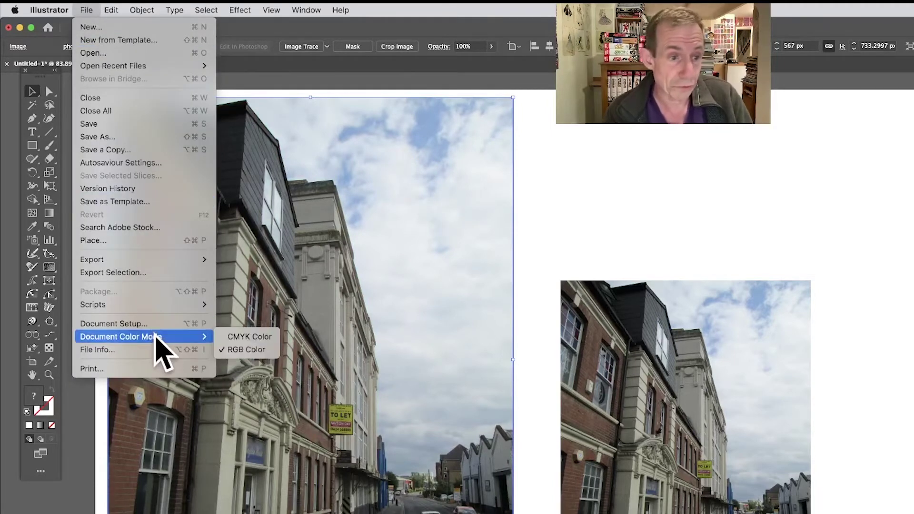
{"action": "left_click", "coordinate": [252, 338]}
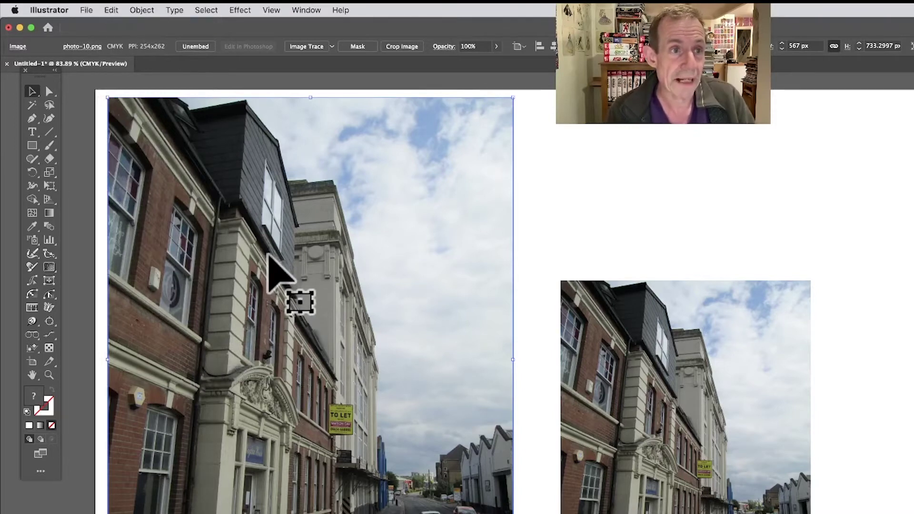
{"action": "left_click", "coordinate": [118, 10]}
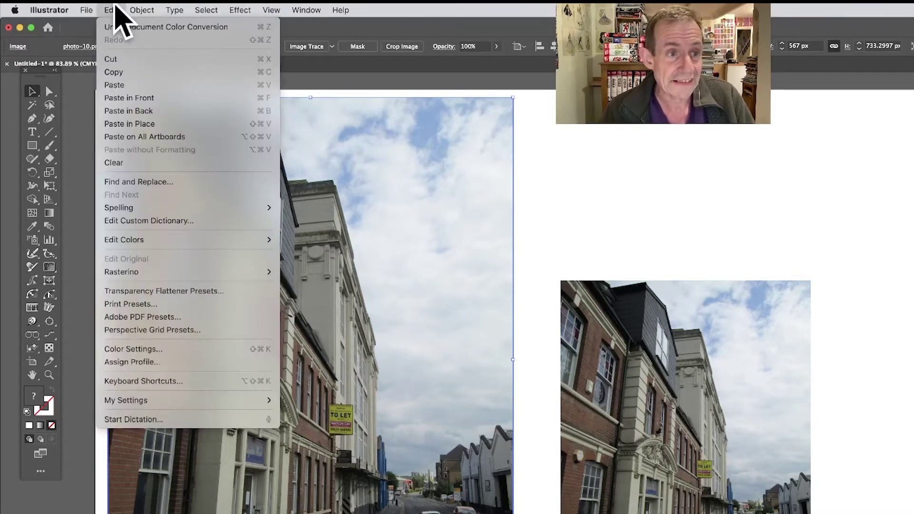
{"action": "mouse_move", "coordinate": [141, 241]}
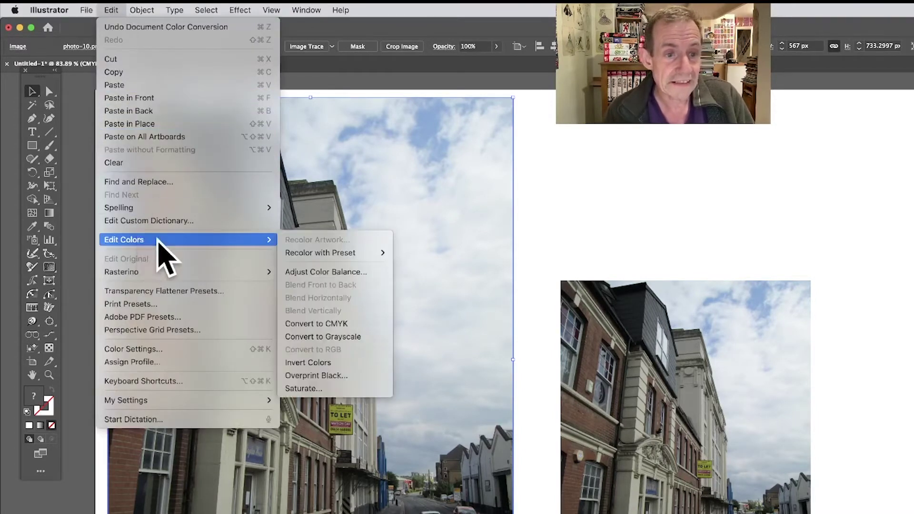
{"action": "left_click", "coordinate": [325, 272]}
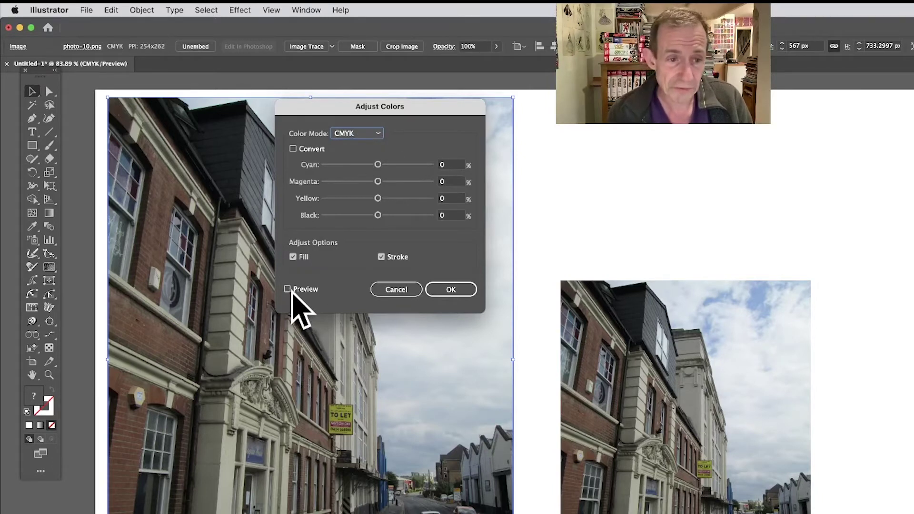
{"action": "left_click", "coordinate": [291, 290]}
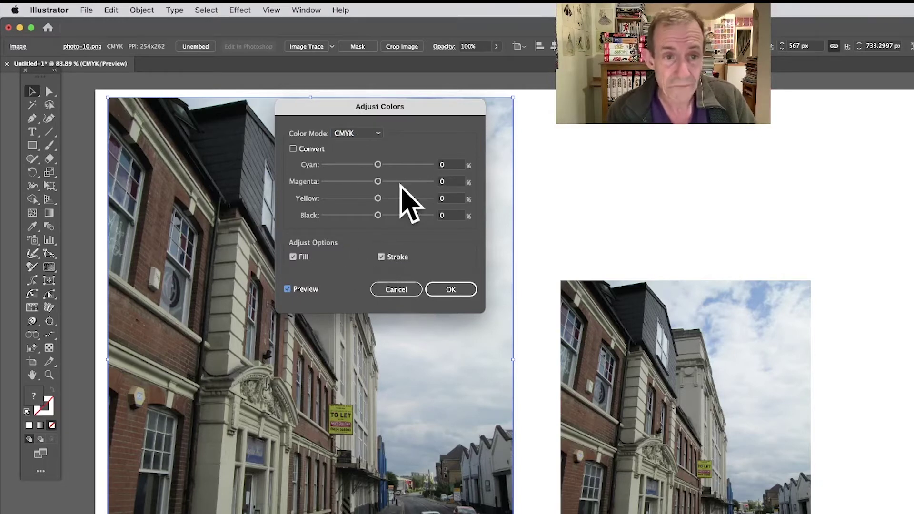
{"action": "left_click_drag", "start_coordinate": [379, 165], "coordinate": [351, 165]}
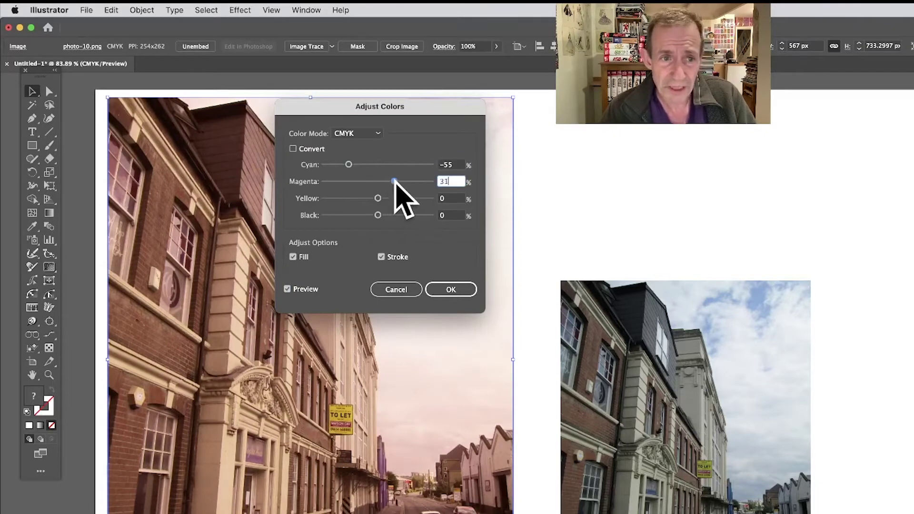
{"action": "left_click_drag", "start_coordinate": [396, 182], "coordinate": [403, 215]}
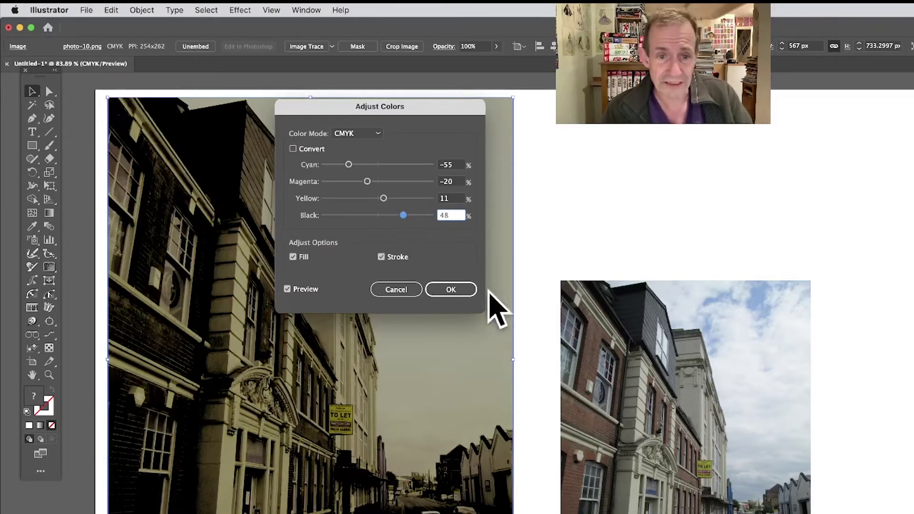
{"action": "left_click", "coordinate": [464, 290]}
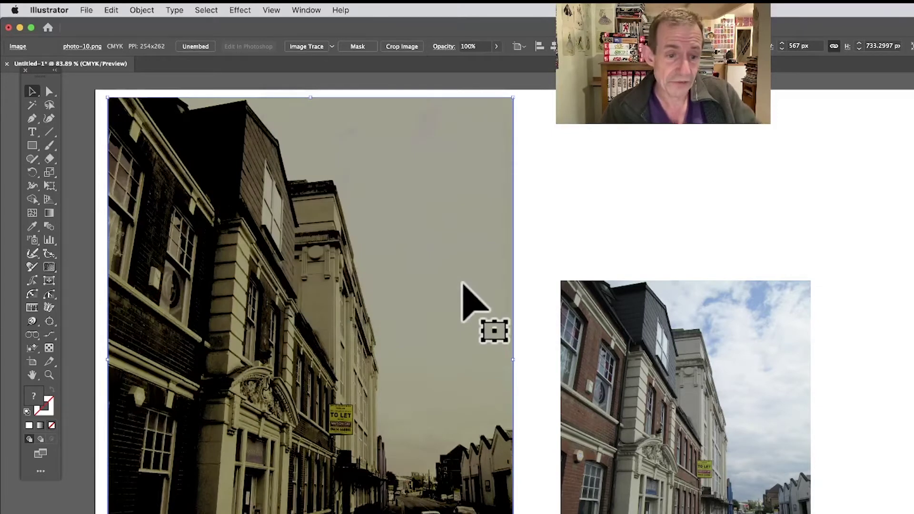
{"action": "key", "text": "super+z"}
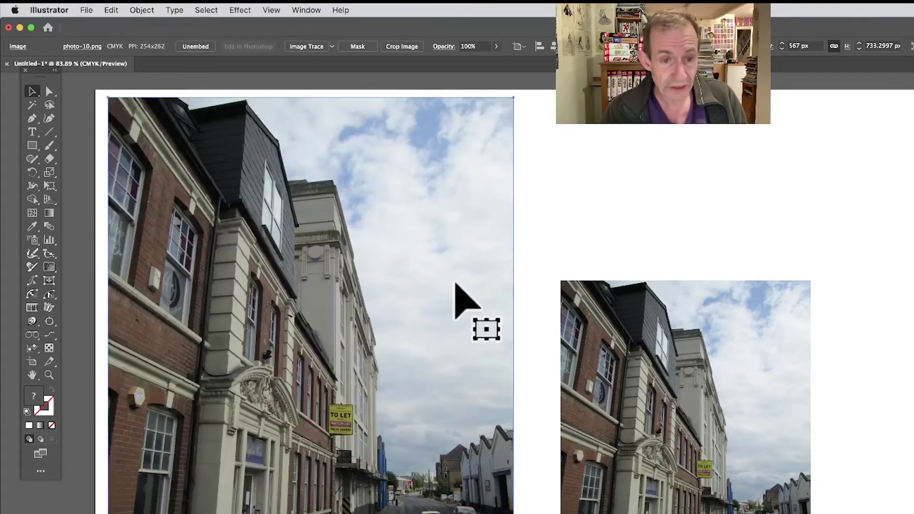
{"action": "left_click", "coordinate": [117, 10]}
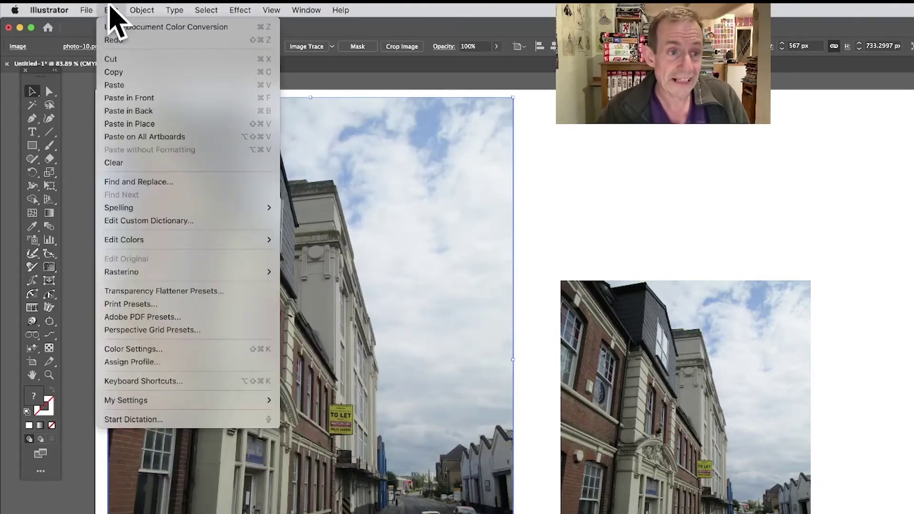
{"action": "mouse_move", "coordinate": [157, 239]}
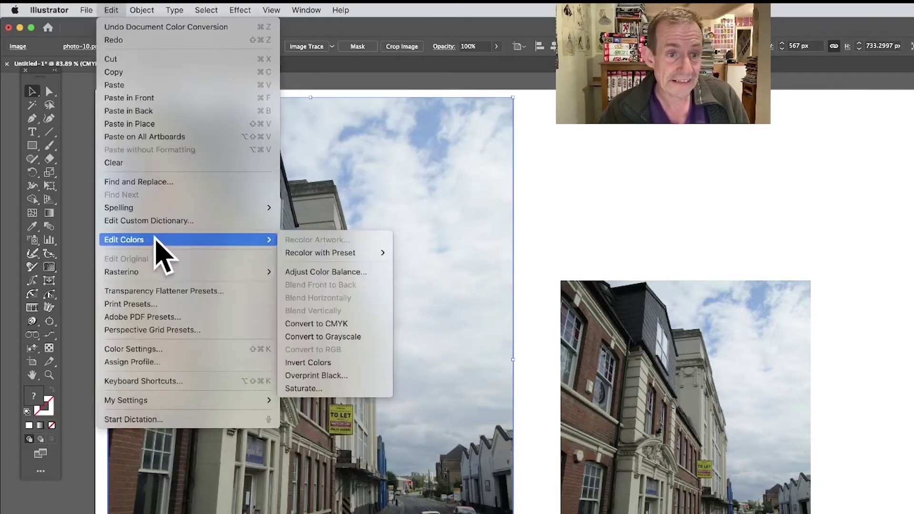
{"action": "left_click", "coordinate": [324, 272]}
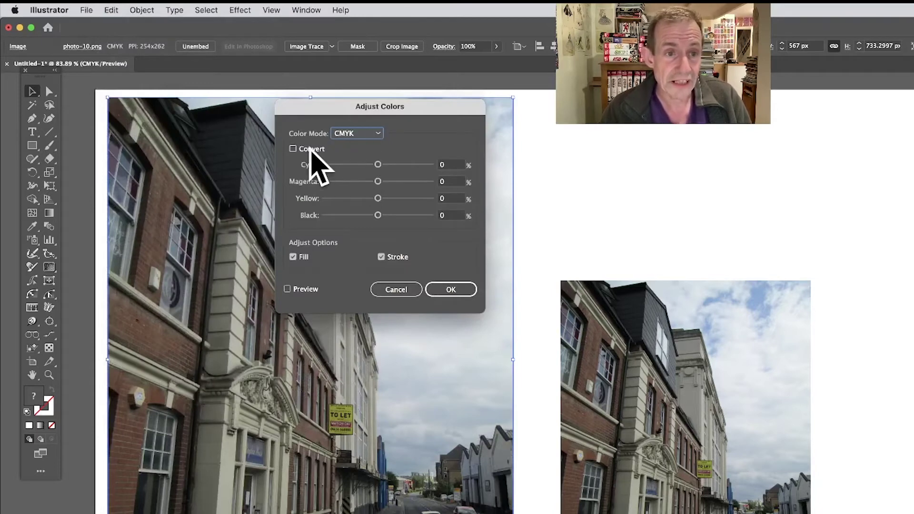
{"action": "left_click", "coordinate": [364, 133]}
{"action": "left_click", "coordinate": [363, 149]}
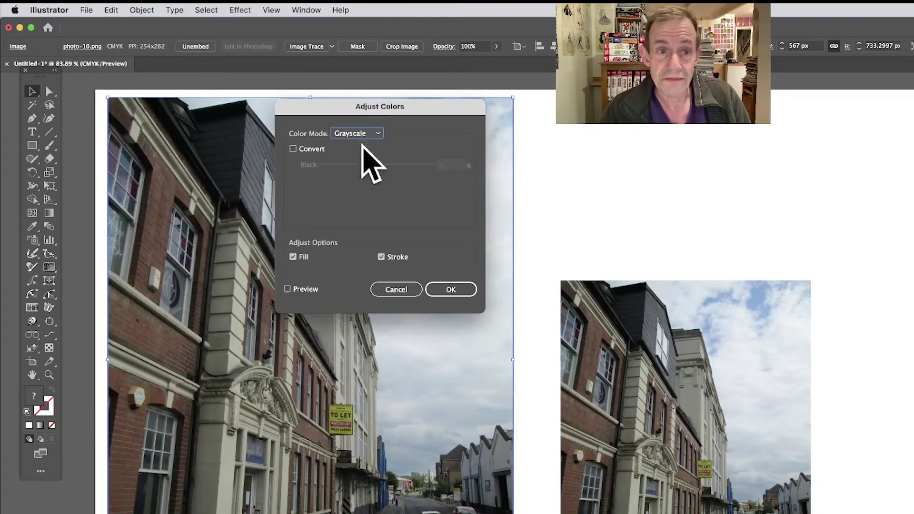
{"action": "left_click", "coordinate": [294, 149]}
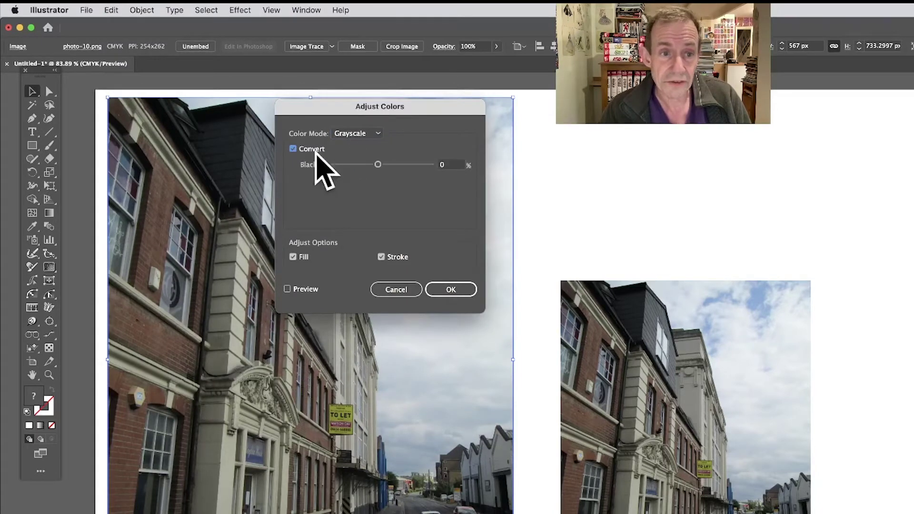
{"action": "left_click", "coordinate": [287, 289]}
{"action": "mouse_move", "coordinate": [378, 165]}
{"action": "left_mouse_down"}
{"action": "mouse_move", "coordinate": [390, 164]}
{"action": "mouse_move", "coordinate": [363, 165]}
{"action": "left_mouse_up"}
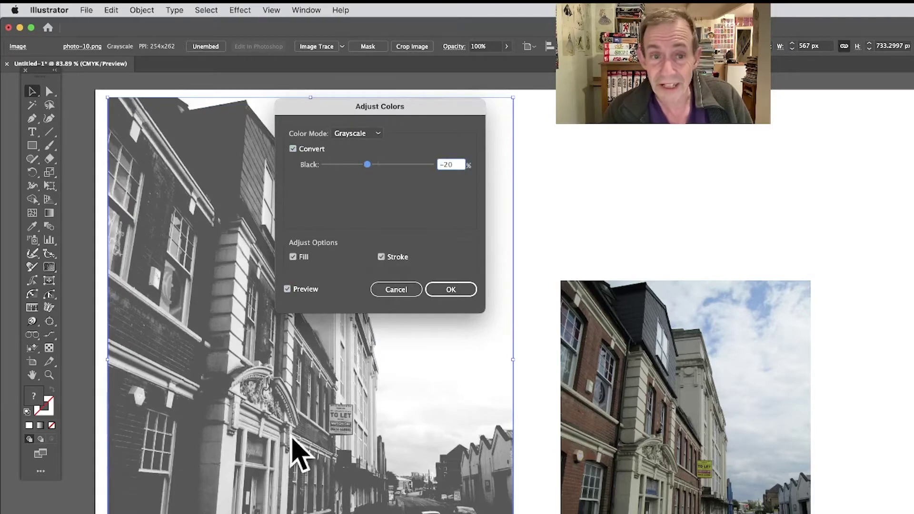
{"action": "left_click", "coordinate": [449, 289]}
{"action": "key", "text": "super+z"}
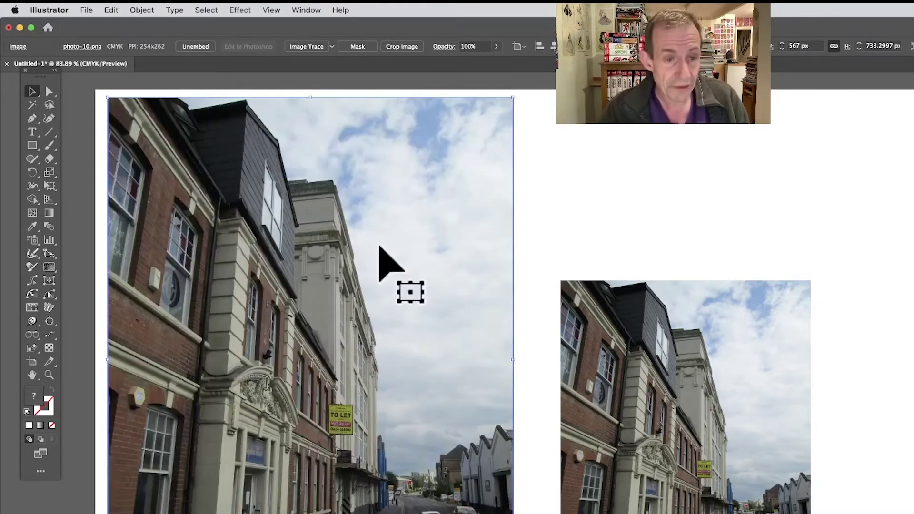
Show the Edit > Edit Colors submenu for the photo.
{"action": "left_click", "coordinate": [117, 10]}
{"action": "mouse_move", "coordinate": [155, 241]}
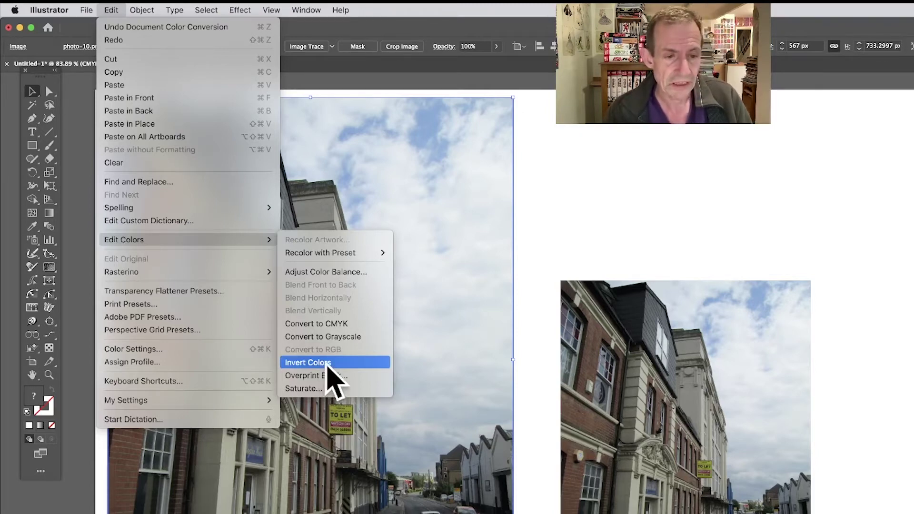
{"action": "left_click", "coordinate": [312, 389]}
{"action": "left_click_drag", "start_coordinate": [610, 309], "coordinate": [409, 271]}
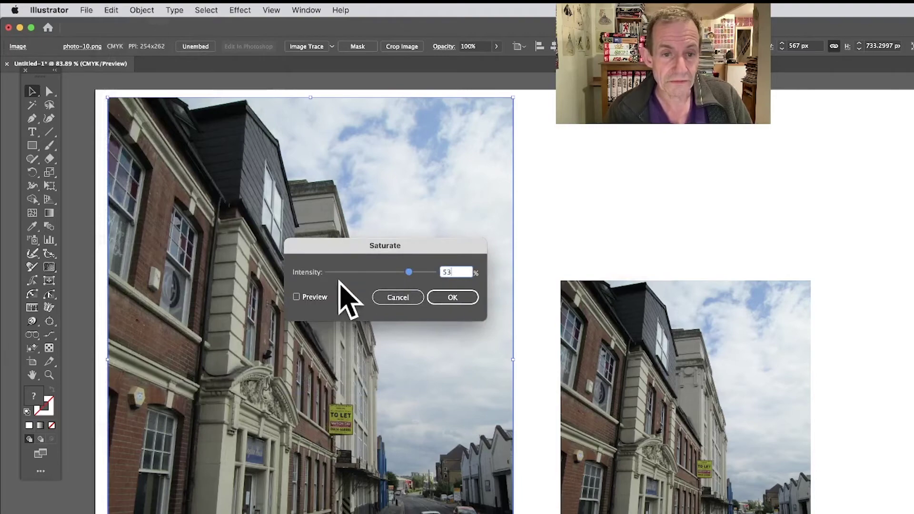
{"action": "left_click", "coordinate": [297, 296]}
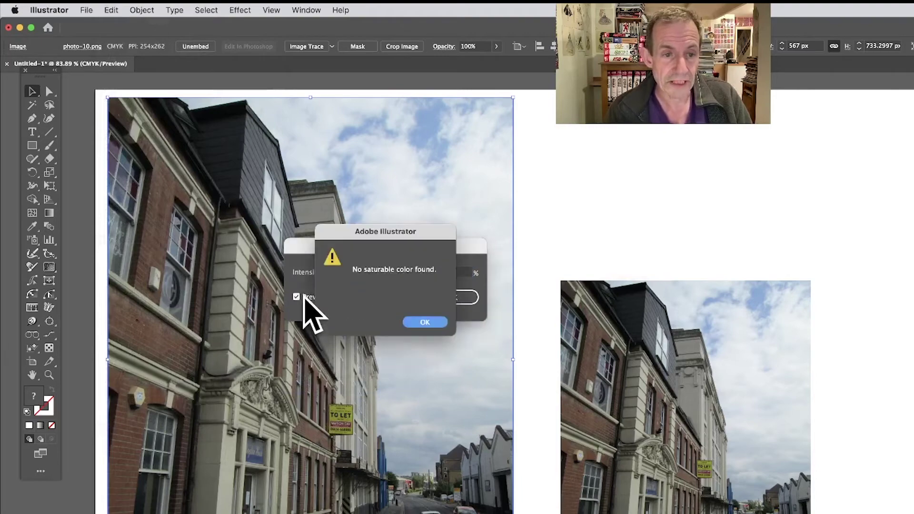
{"action": "left_click", "coordinate": [425, 323]}
{"action": "left_click_drag", "start_coordinate": [408, 272], "coordinate": [419, 272]}
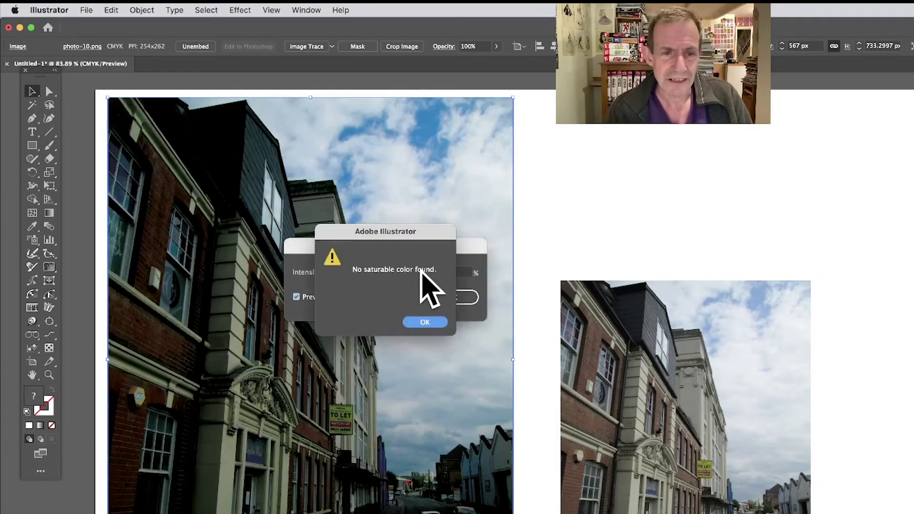
{"action": "left_click", "coordinate": [425, 322]}
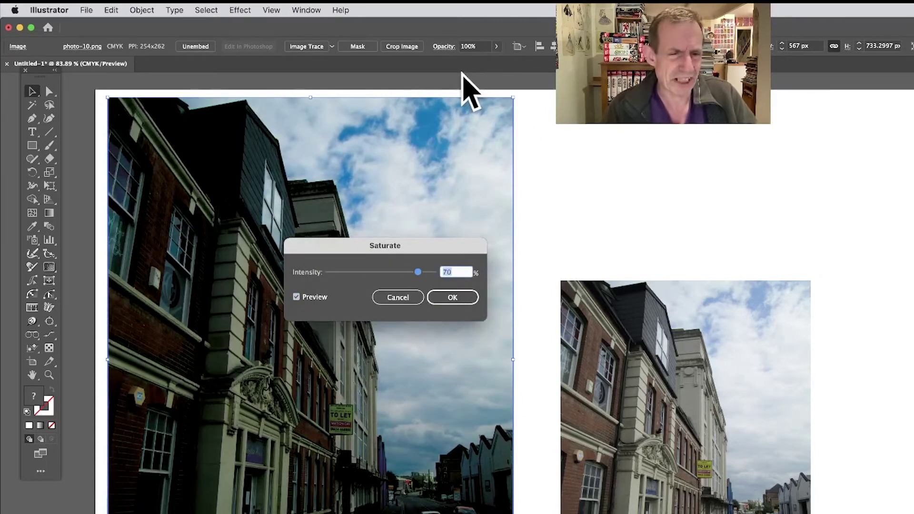
{"action": "left_click", "coordinate": [327, 272]}
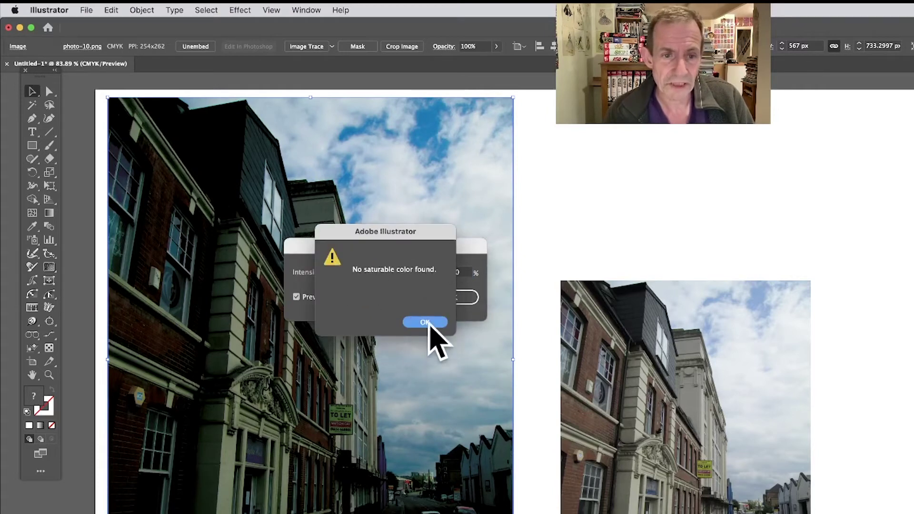
{"action": "left_click", "coordinate": [428, 323]}
{"action": "left_click", "coordinate": [348, 272]}
{"action": "left_click", "coordinate": [419, 320]}
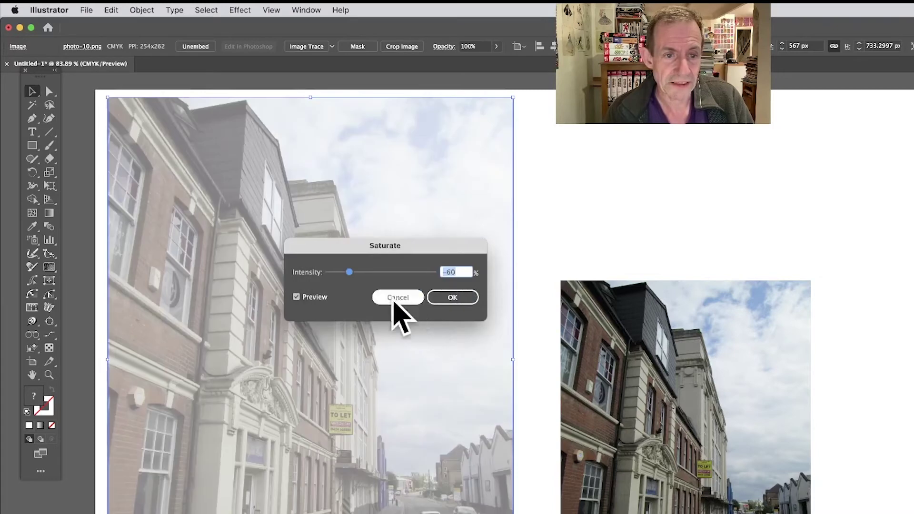
{"action": "left_click", "coordinate": [349, 272]}
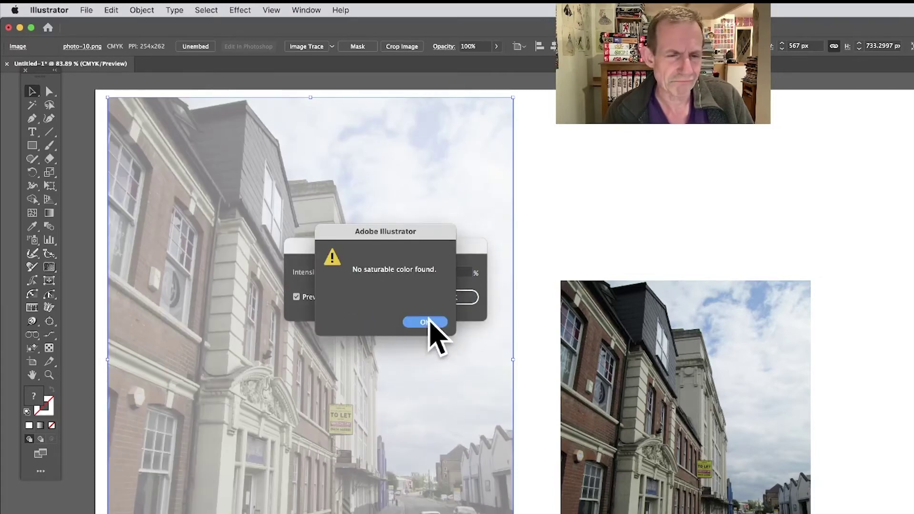
{"action": "left_click", "coordinate": [426, 322]}
{"action": "left_click", "coordinate": [386, 299]}
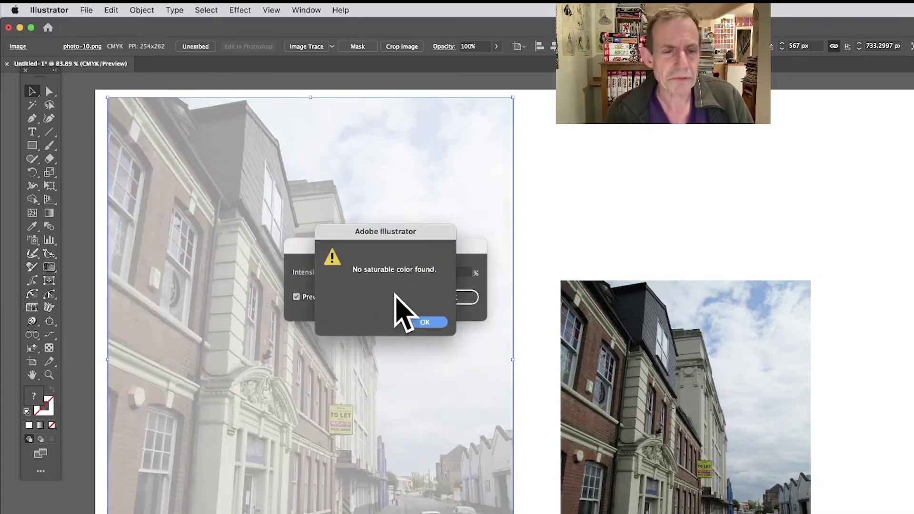
{"action": "left_click", "coordinate": [437, 325]}
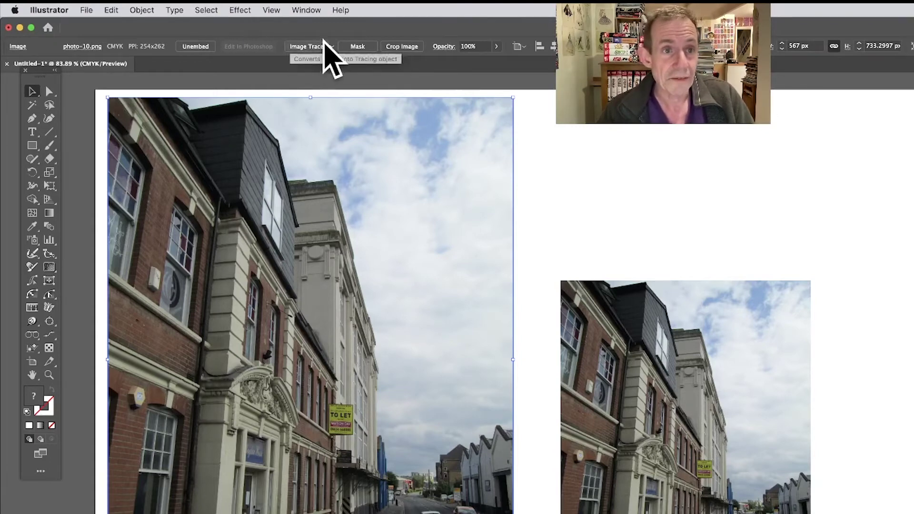
Open the Astute Graphics Phantasm panel and move it clear of the photo.
{"action": "left_click", "coordinate": [307, 10]}
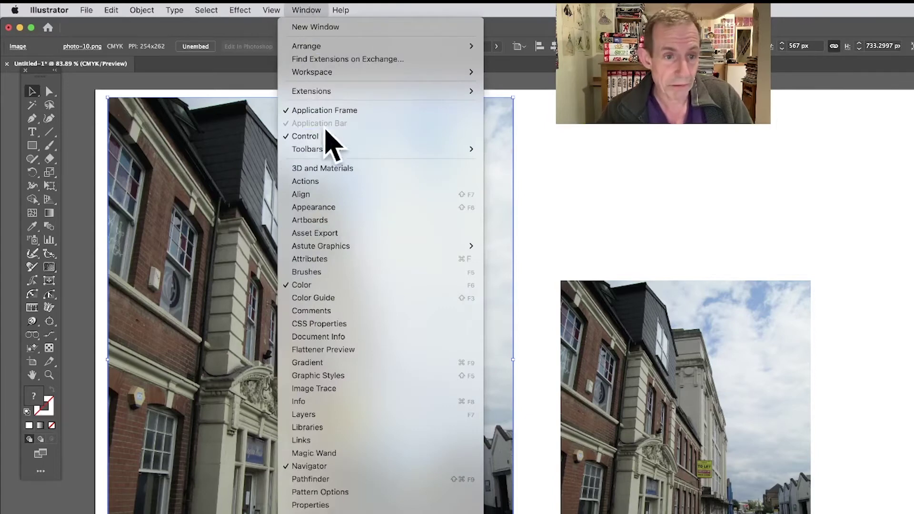
{"action": "mouse_move", "coordinate": [347, 245]}
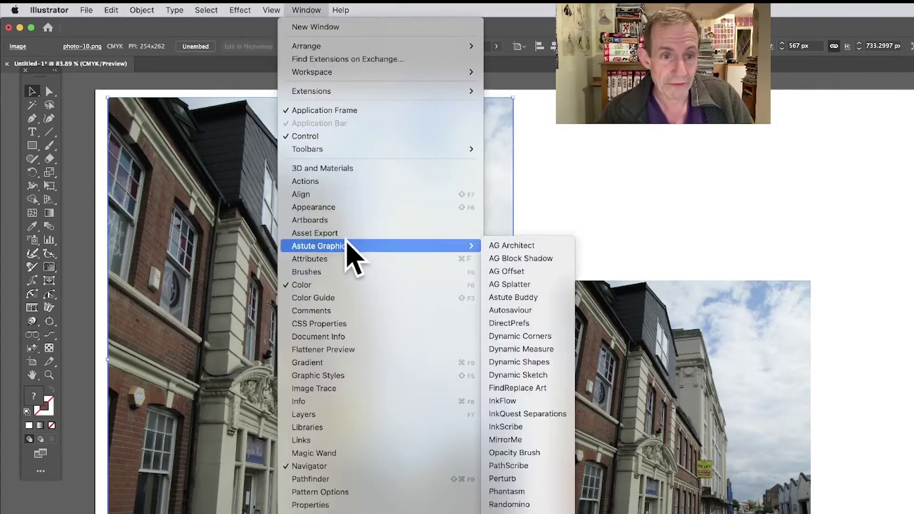
{"action": "left_click", "coordinate": [536, 493]}
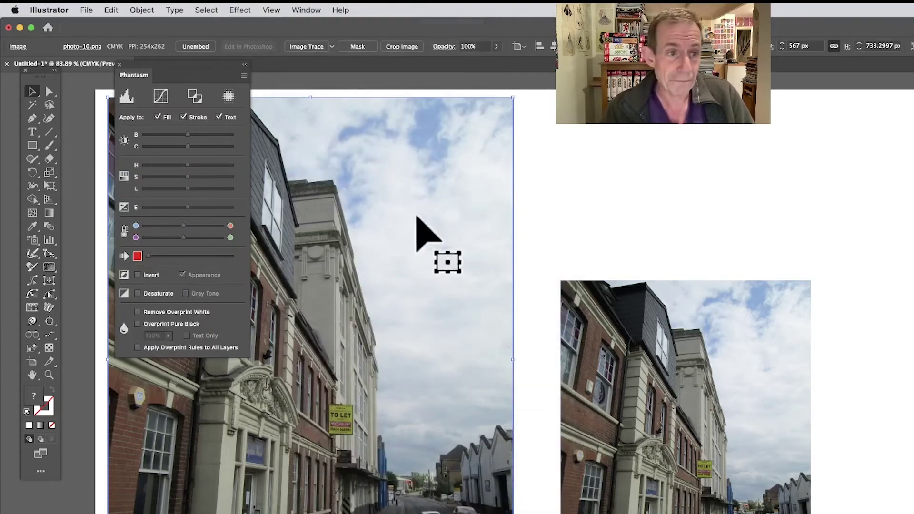
{"action": "left_click_drag", "start_coordinate": [154, 72], "coordinate": [413, 103]}
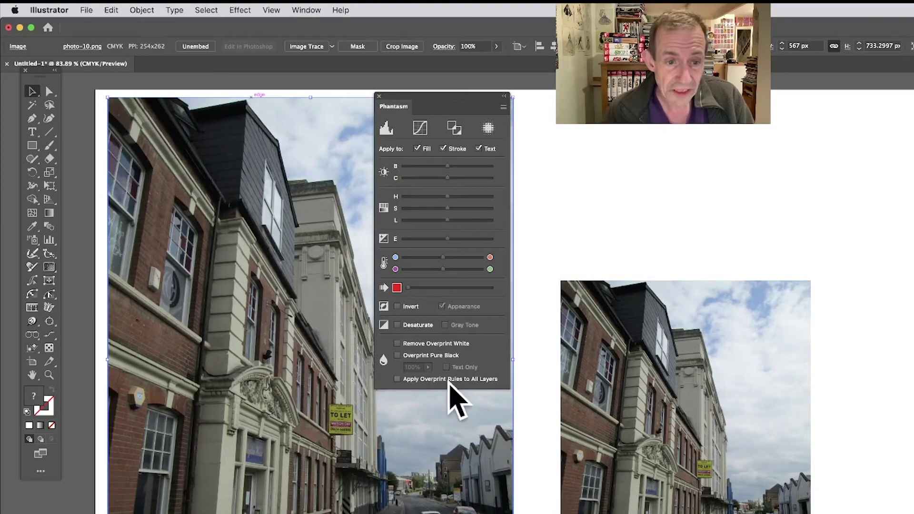
Raise the photo's brightness and contrast and shift its hue toward purple and green.
{"action": "left_click_drag", "start_coordinate": [447, 166], "coordinate": [470, 167]}
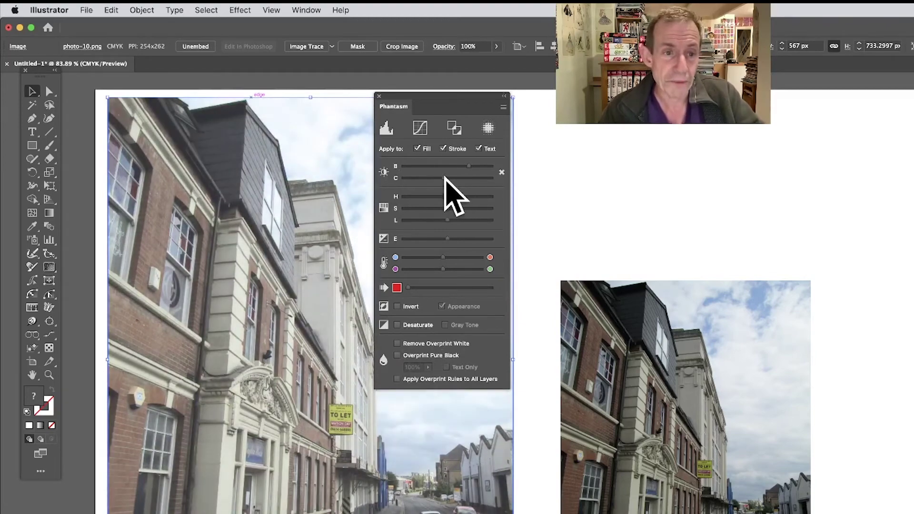
{"action": "left_click_drag", "start_coordinate": [445, 177], "coordinate": [455, 178]}
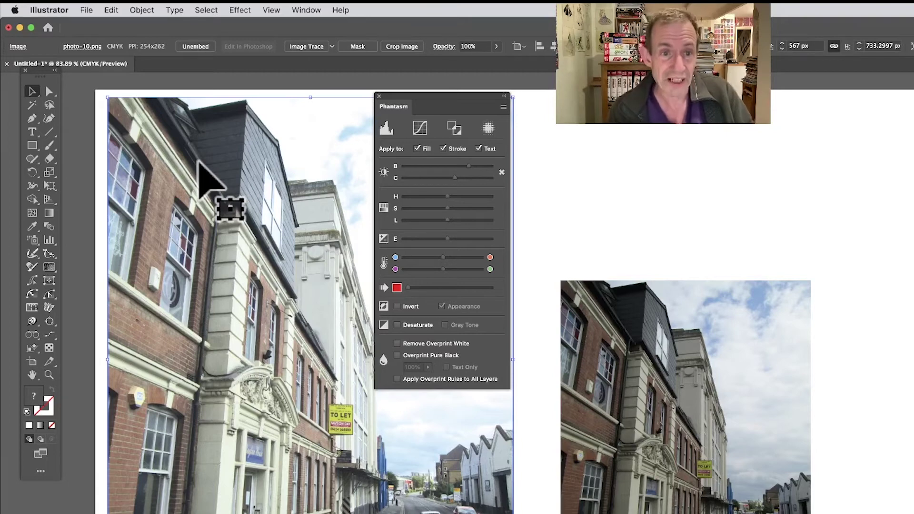
{"action": "left_click_drag", "start_coordinate": [450, 196], "coordinate": [476, 196]}
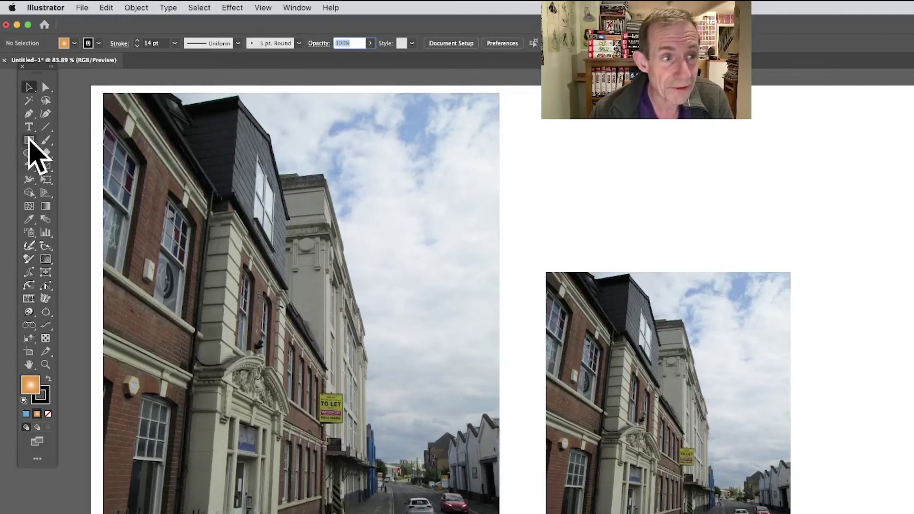
Draw a rectangle over the whole photo and fill it light green, after trying yellow and None.
{"action": "left_click_drag", "start_coordinate": [28, 140], "coordinate": [106, 141]}
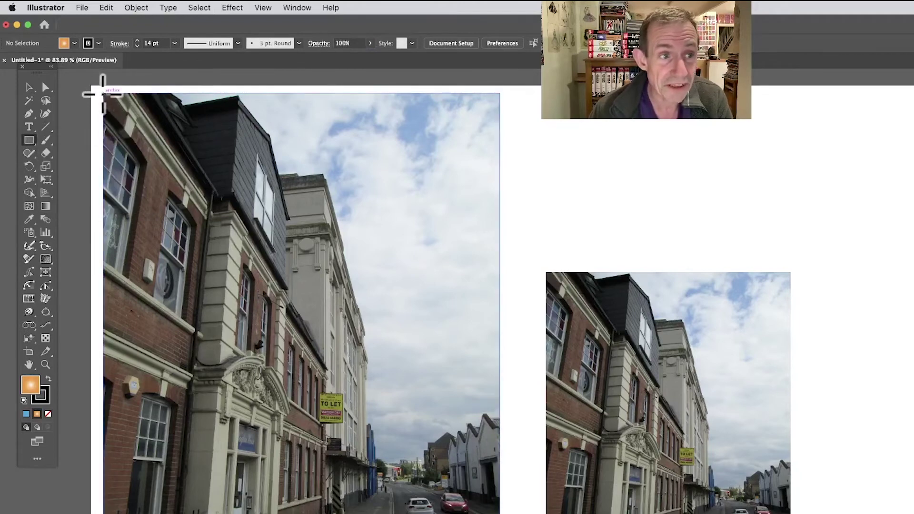
{"action": "left_click_drag", "start_coordinate": [103, 93], "coordinate": [503, 513]}
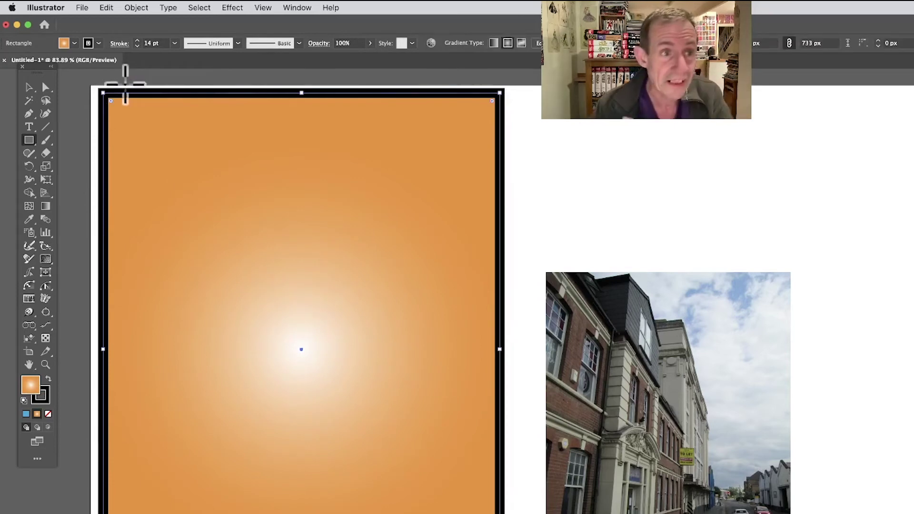
{"action": "left_click", "coordinate": [67, 43]}
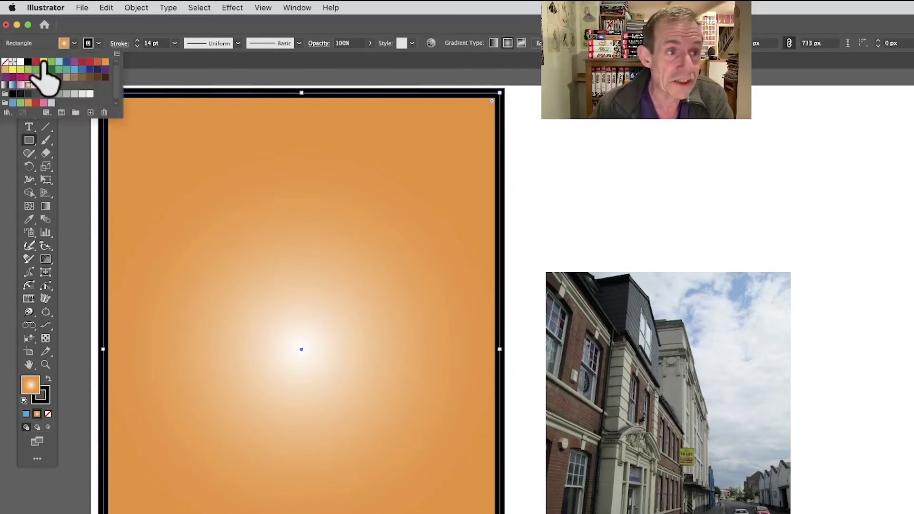
{"action": "left_click", "coordinate": [43, 63]}
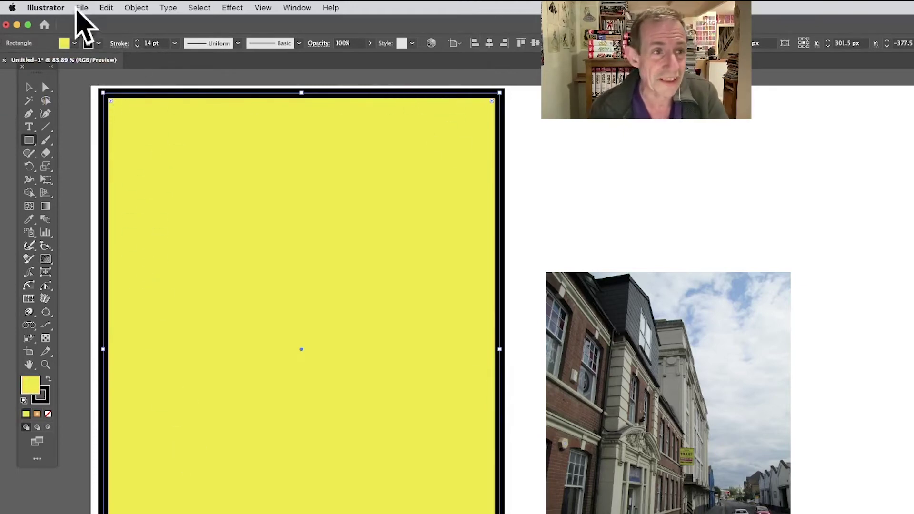
{"action": "left_click", "coordinate": [75, 43]}
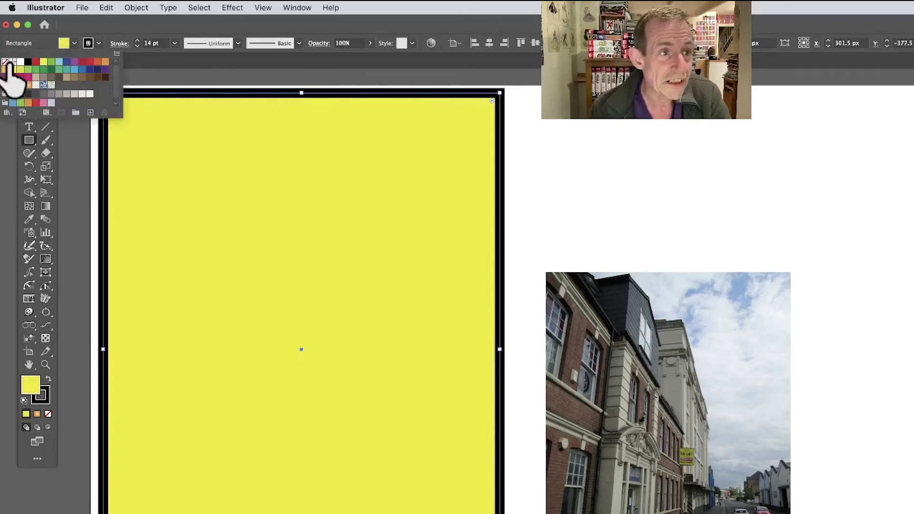
{"action": "left_click", "coordinate": [5, 62]}
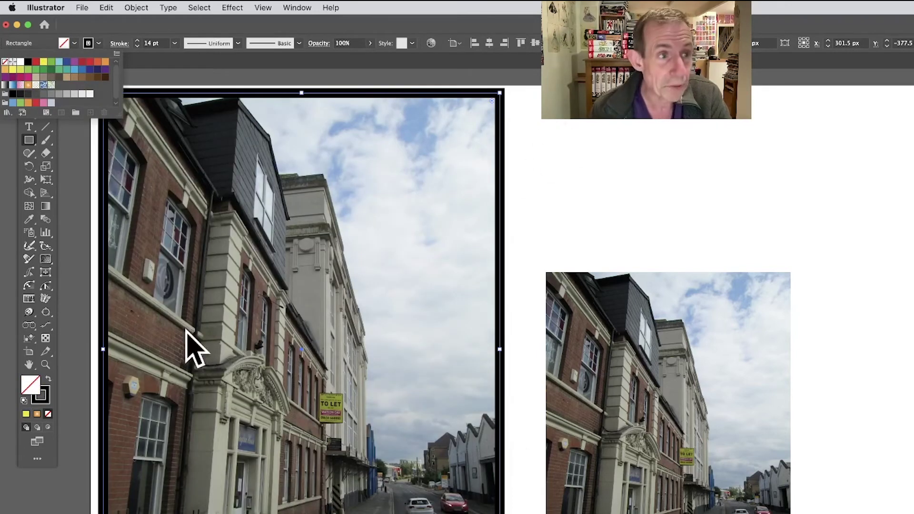
{"action": "left_click", "coordinate": [51, 62]}
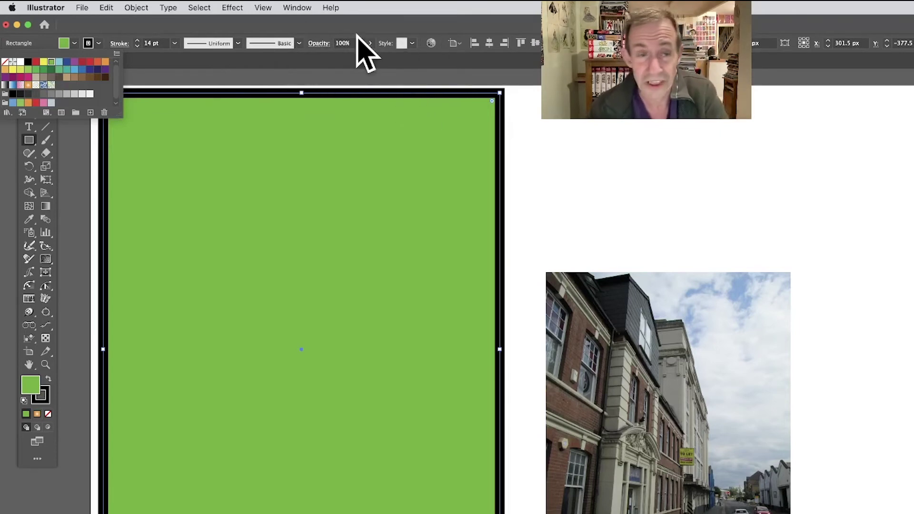
Open the green rectangle's Opacity settings and try 60% and 27% opacity.
{"action": "key", "text": "Escape"}
{"action": "left_click", "coordinate": [319, 44]}
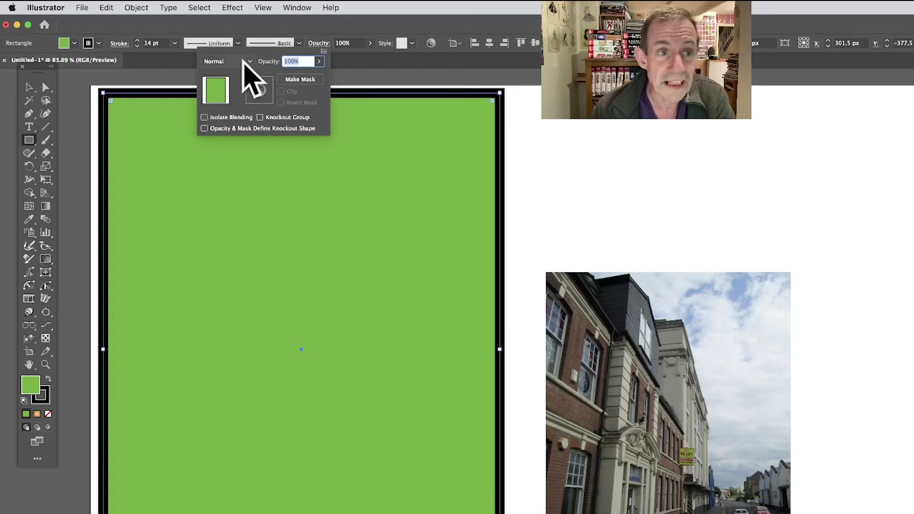
{"action": "left_click", "coordinate": [319, 61]}
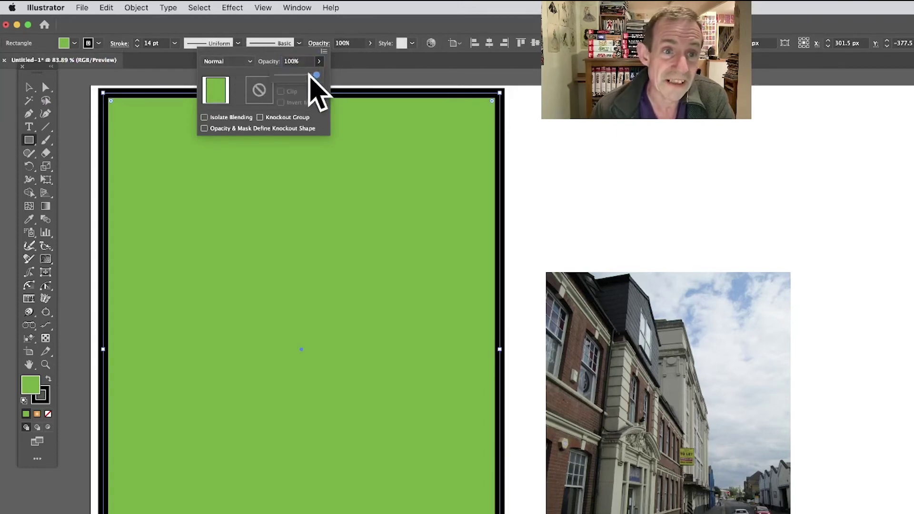
{"action": "left_click_drag", "start_coordinate": [318, 75], "coordinate": [301, 75]}
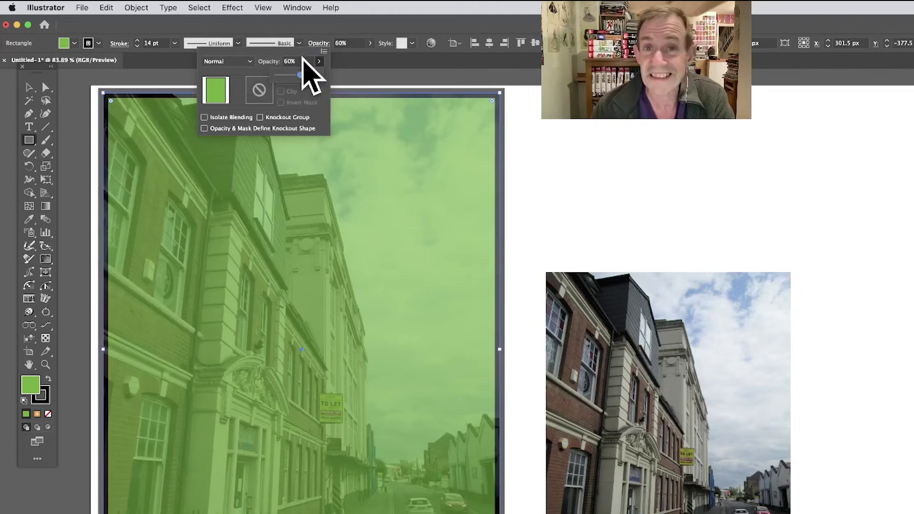
{"action": "left_click_drag", "start_coordinate": [300, 75], "coordinate": [335, 74]}
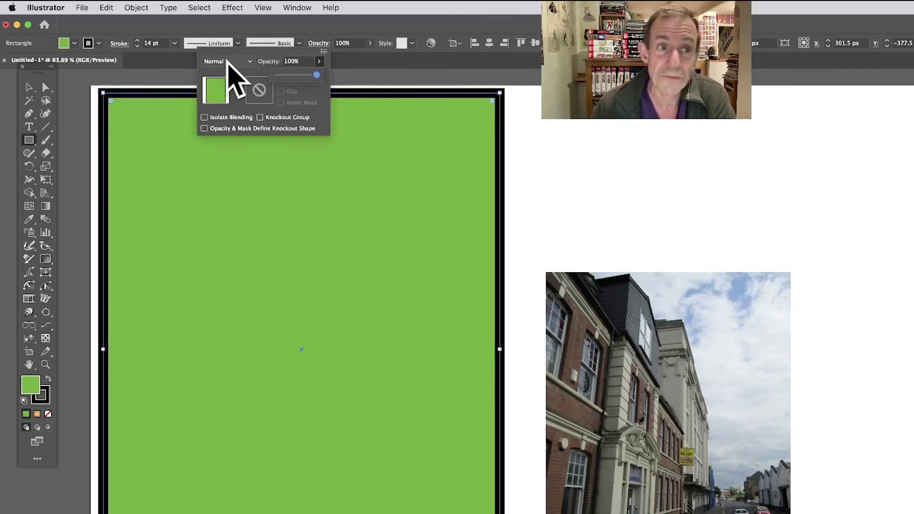
Try the Darken, Multiply and Color Burn blend modes on the green rectangle.
{"action": "left_click", "coordinate": [228, 62]}
{"action": "left_click", "coordinate": [233, 89]}
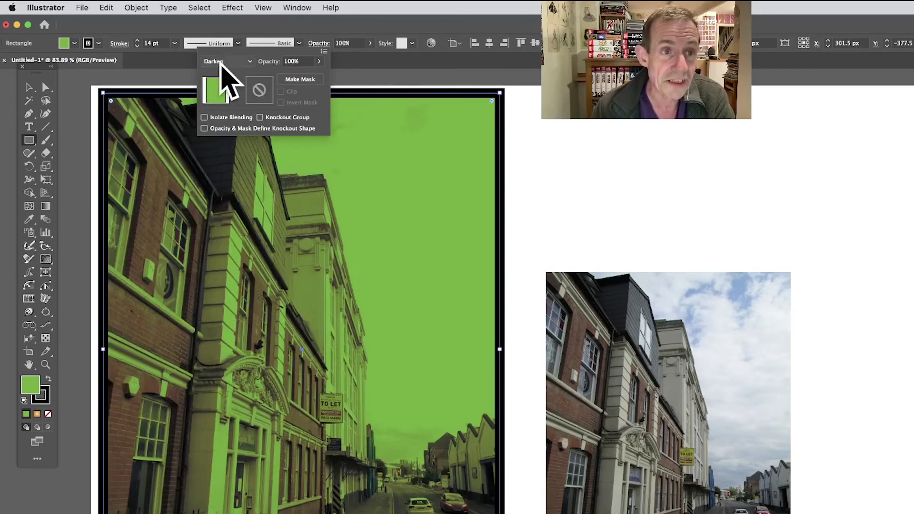
{"action": "left_click", "coordinate": [227, 62]}
{"action": "left_click", "coordinate": [229, 101]}
{"action": "left_click", "coordinate": [228, 62]}
{"action": "left_click", "coordinate": [229, 112]}
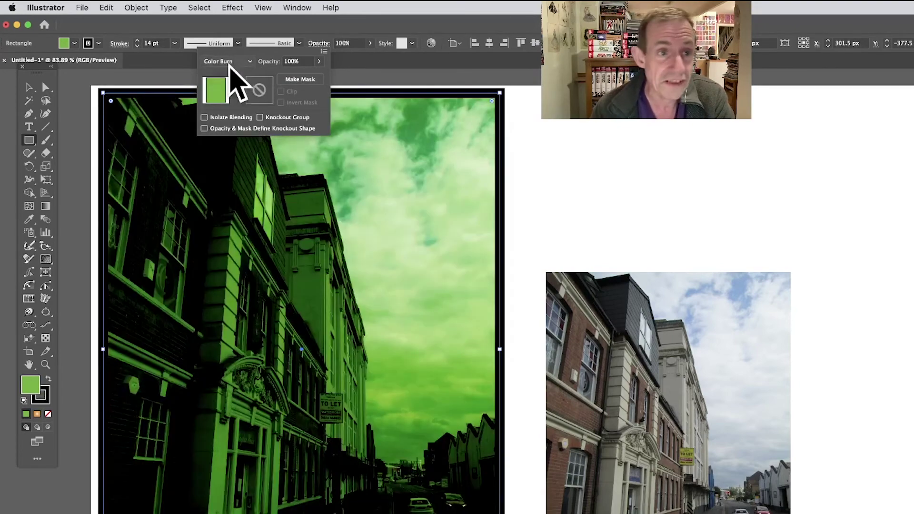
Try Difference, then settle on Screen blending at 100% opacity.
{"action": "left_click", "coordinate": [228, 62]}
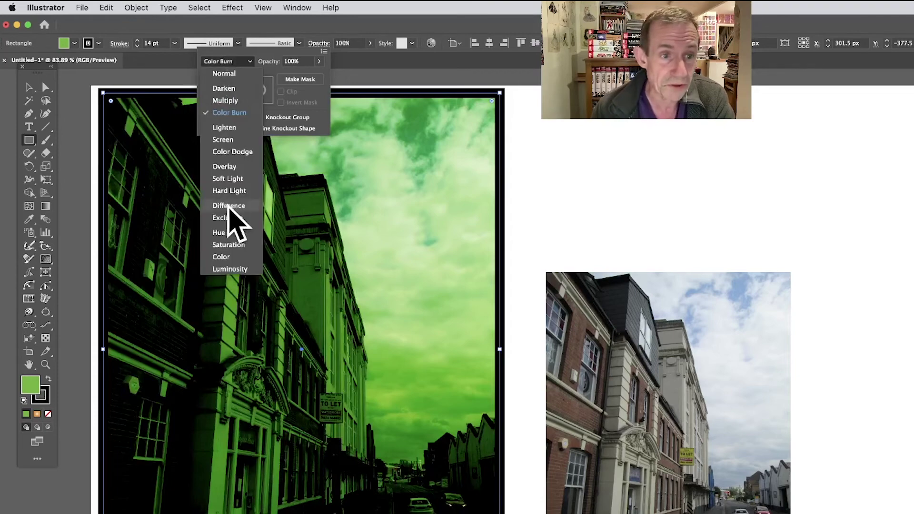
{"action": "left_click", "coordinate": [232, 206]}
{"action": "left_click", "coordinate": [220, 62]}
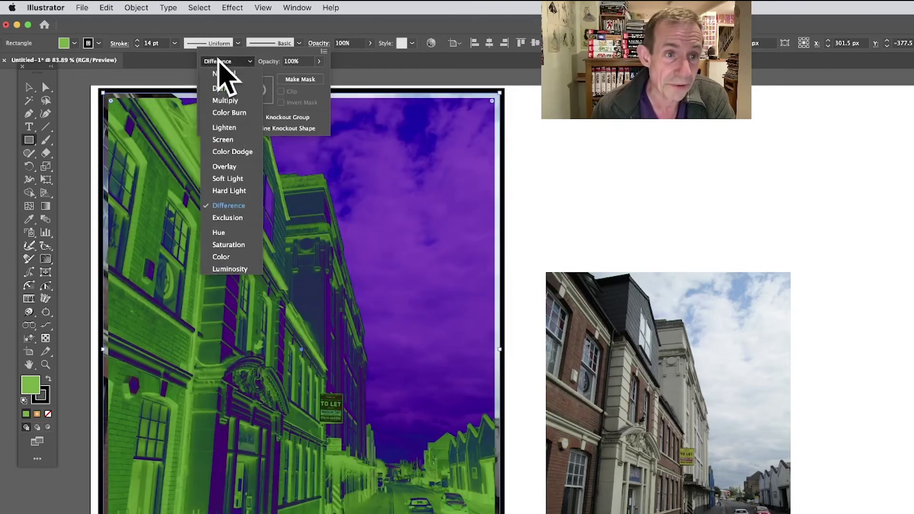
{"action": "left_click", "coordinate": [223, 140]}
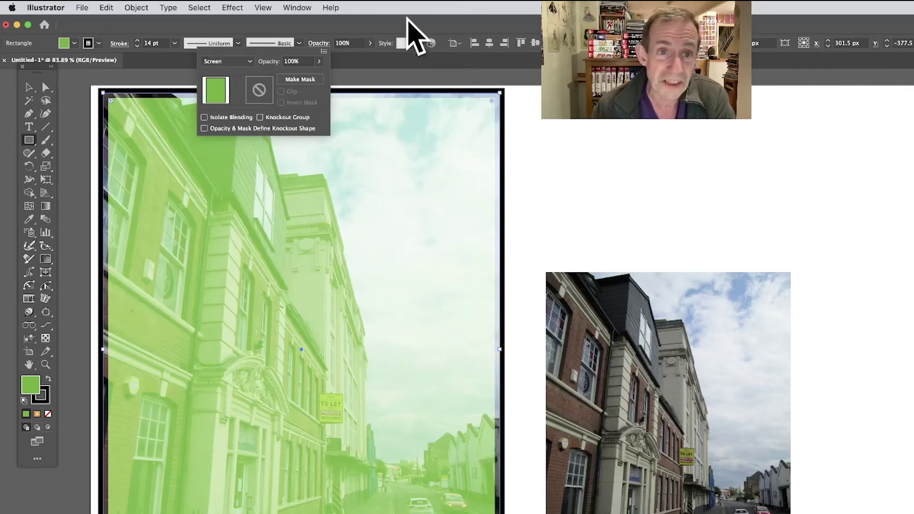
{"action": "left_click", "coordinate": [408, 20]}
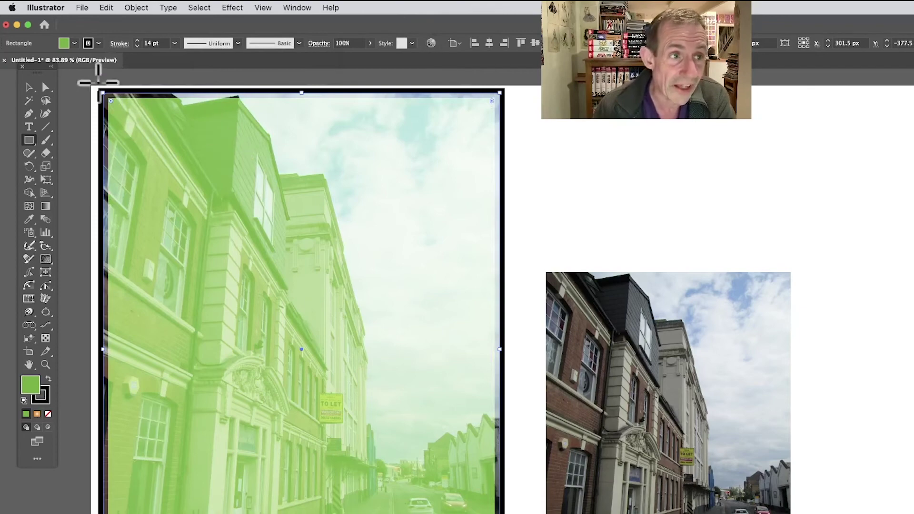
Try red-orange, dark red, purple, violet, blue, light blue, teal and green fills on the overlay.
{"action": "left_click", "coordinate": [74, 43]}
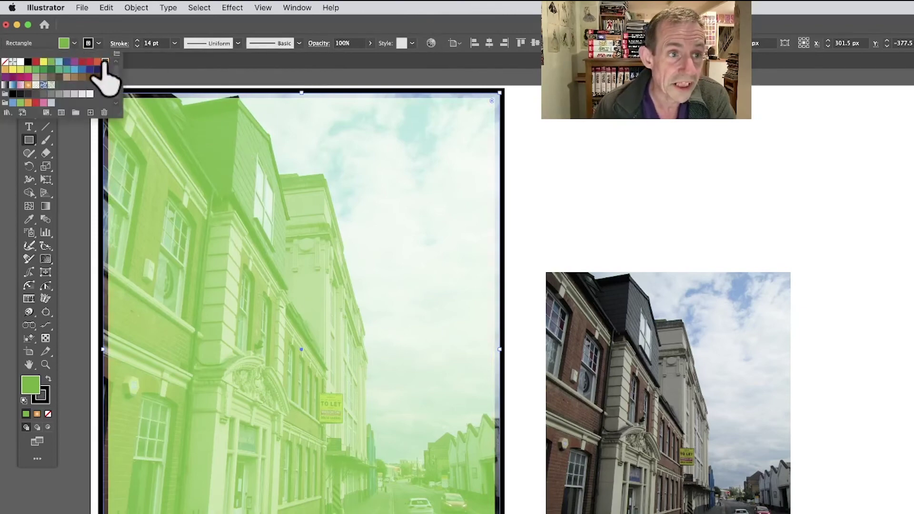
{"action": "left_click", "coordinate": [98, 62]}
{"action": "left_click", "coordinate": [82, 62]}
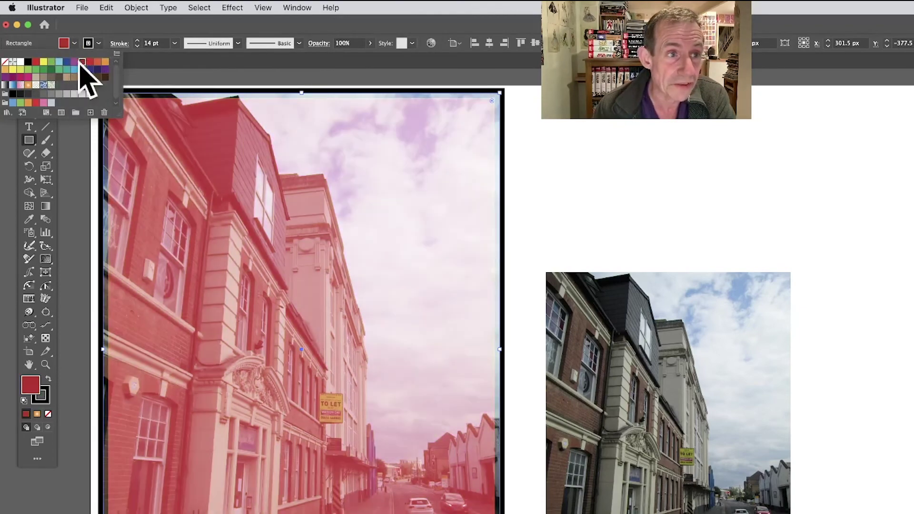
{"action": "left_click", "coordinate": [74, 62]}
{"action": "left_click", "coordinate": [75, 69]}
{"action": "left_click", "coordinate": [82, 70]}
{"action": "left_click", "coordinate": [74, 70]}
{"action": "left_click", "coordinate": [66, 69]}
{"action": "left_click", "coordinate": [51, 70]}
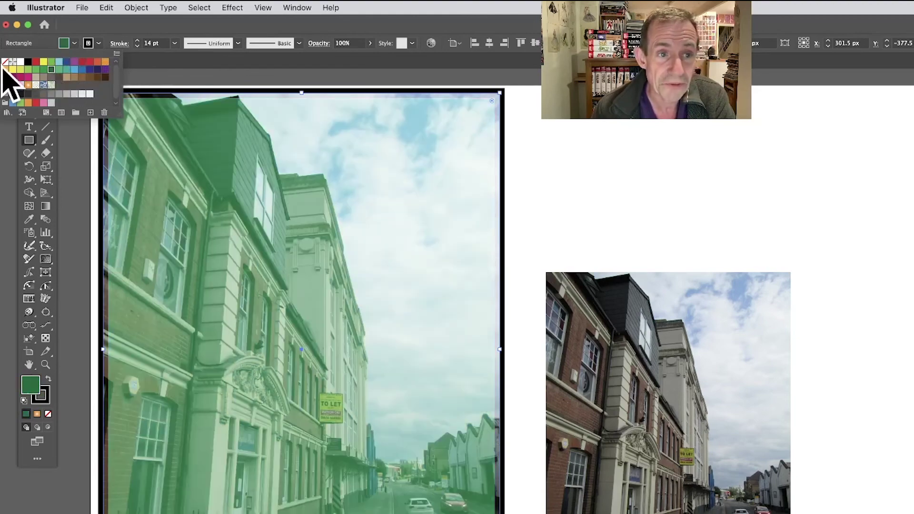
{"action": "left_click", "coordinate": [341, 27]}
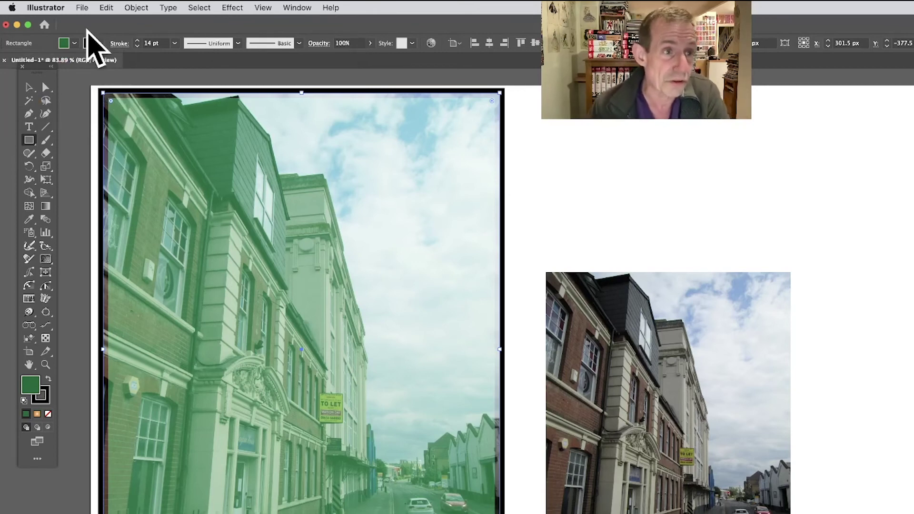
Try orange and pink gradient fills, ending with the light blue gradient on the overlay.
{"action": "left_click", "coordinate": [74, 43]}
{"action": "left_click", "coordinate": [28, 85]}
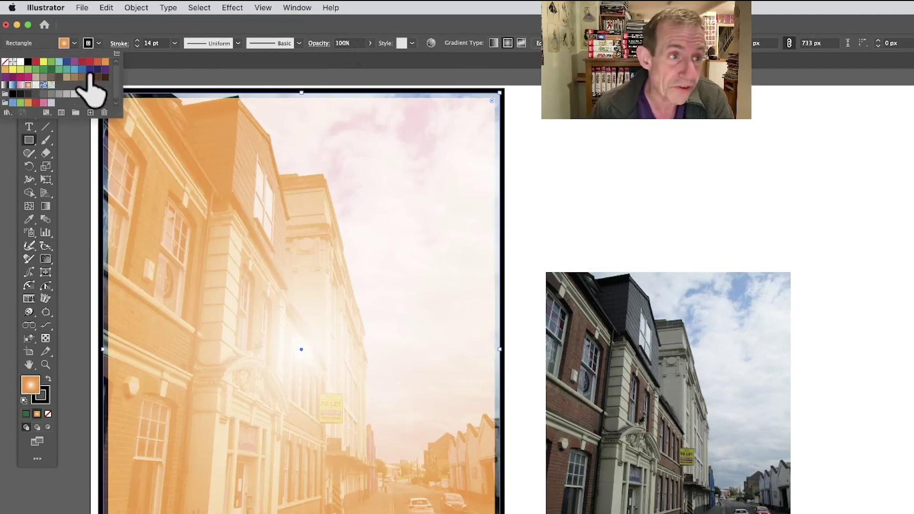
{"action": "left_click", "coordinate": [20, 85]}
{"action": "left_click", "coordinate": [13, 86]}
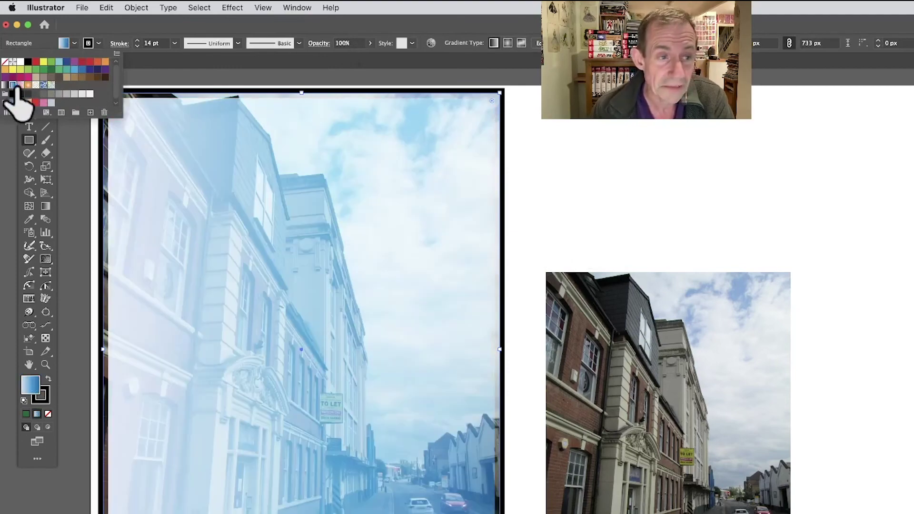
{"action": "left_click", "coordinate": [404, 22]}
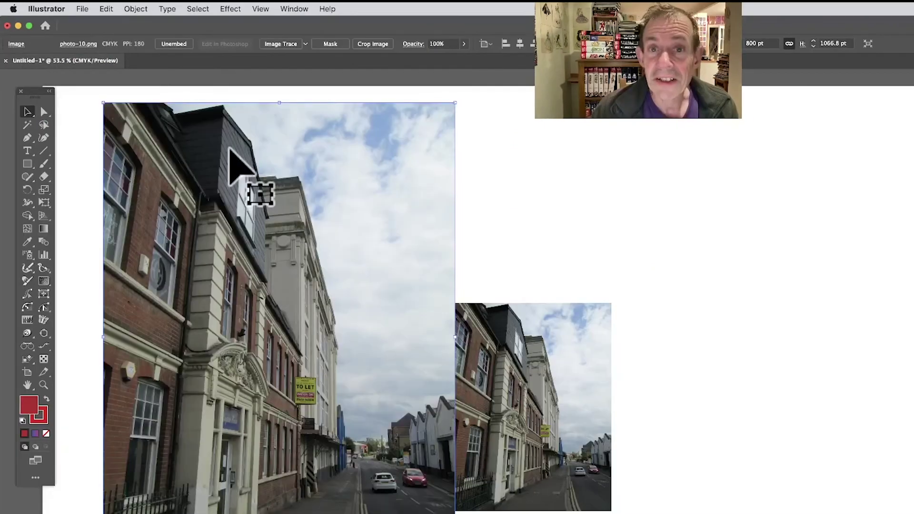
Convert the large photo to Grayscale with Adjust Color Balance, setting Black to 14%.
{"action": "left_click", "coordinate": [103, 5]}
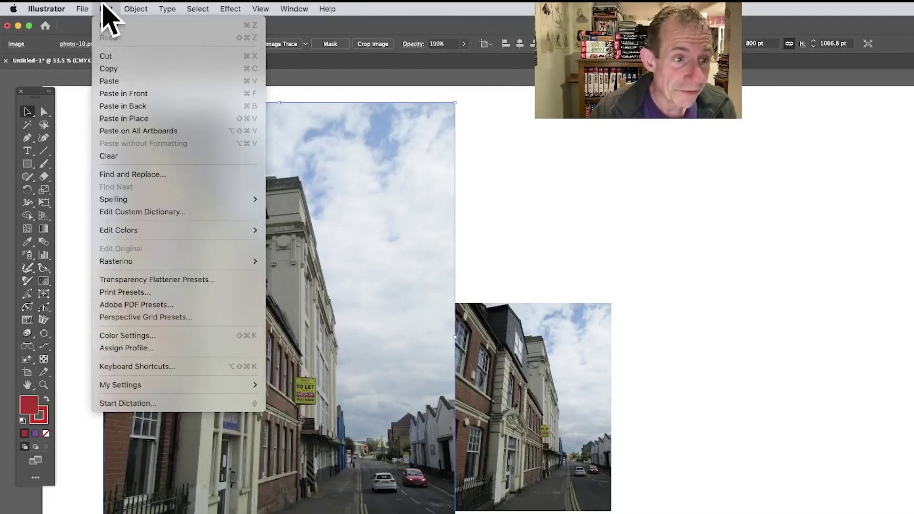
{"action": "mouse_move", "coordinate": [143, 231]}
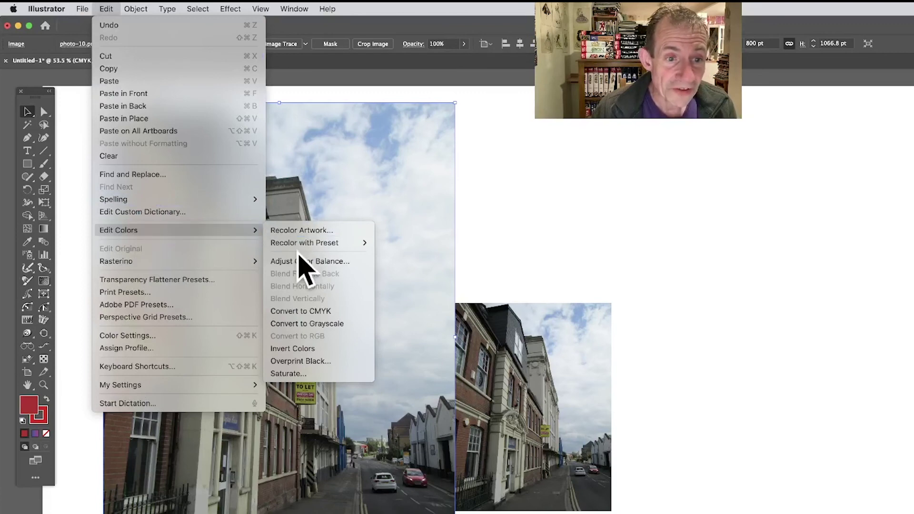
{"action": "left_click", "coordinate": [297, 262]}
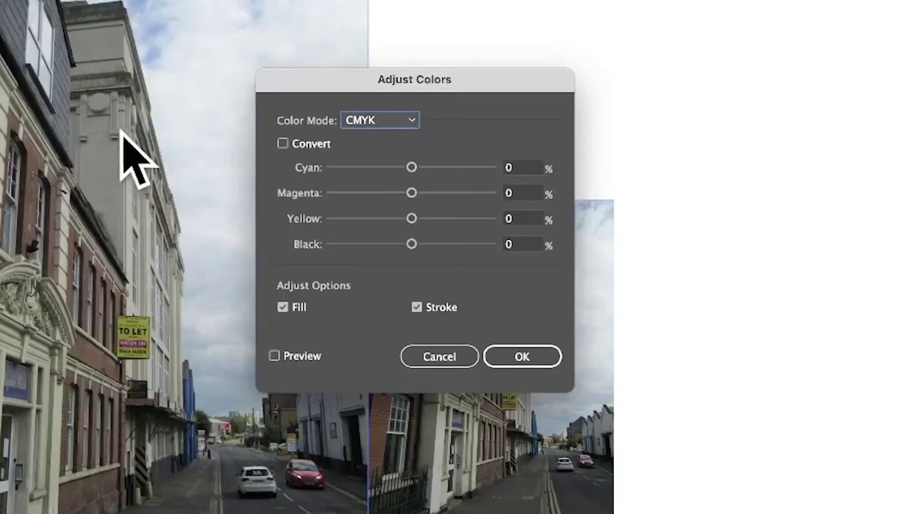
{"action": "left_click", "coordinate": [285, 144]}
{"action": "left_click", "coordinate": [378, 123]}
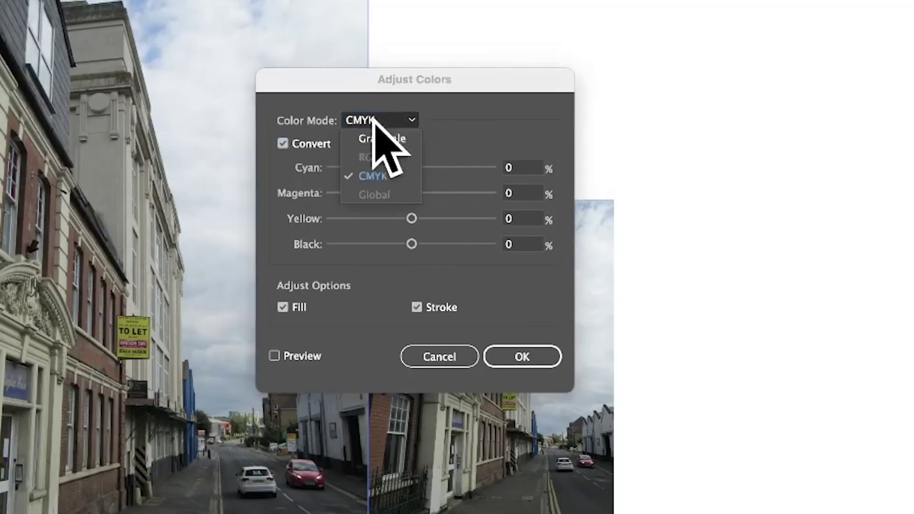
{"action": "left_click", "coordinate": [378, 138]}
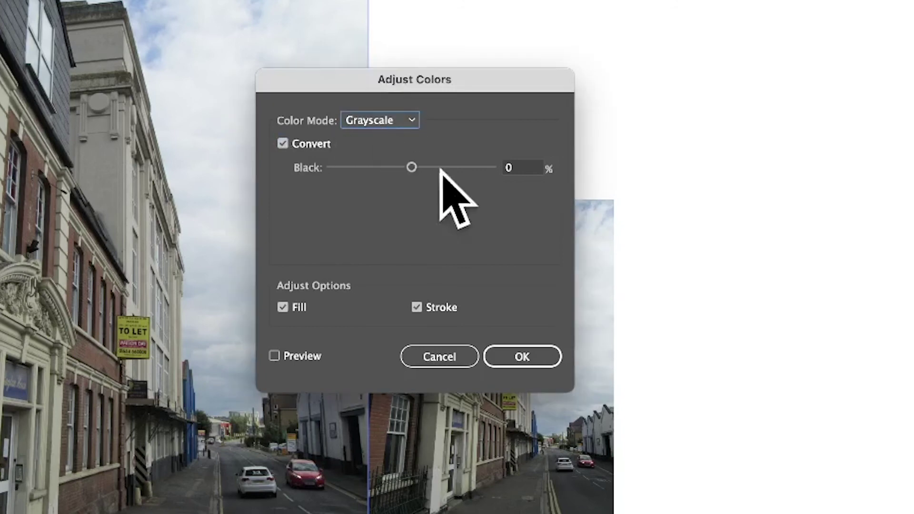
{"action": "left_click", "coordinate": [275, 356]}
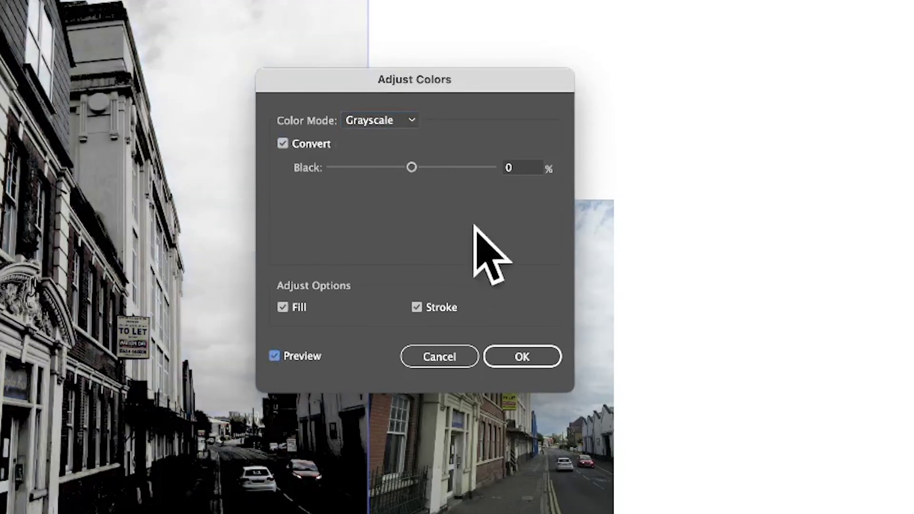
{"action": "mouse_move", "coordinate": [411, 167]}
{"action": "left_mouse_down"}
{"action": "mouse_move", "coordinate": [386, 167]}
{"action": "mouse_move", "coordinate": [422, 167]}
{"action": "left_mouse_up"}
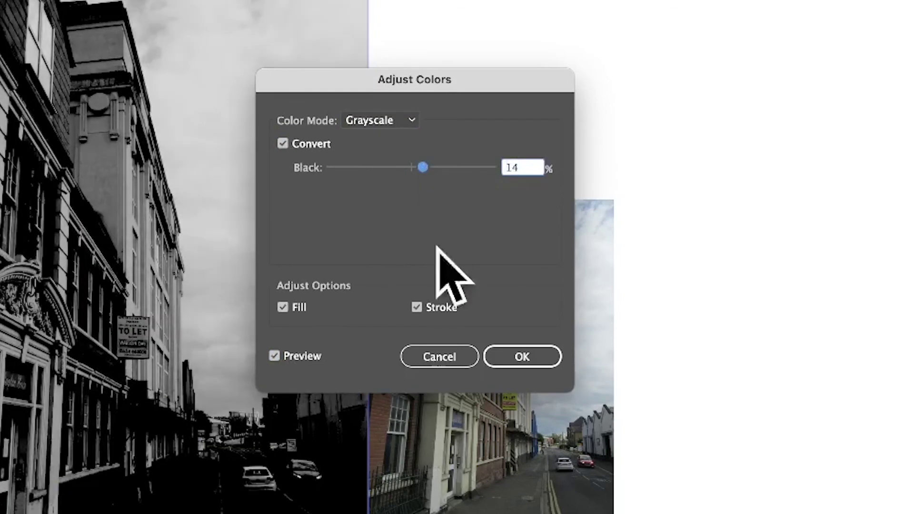
{"action": "left_click", "coordinate": [525, 358]}
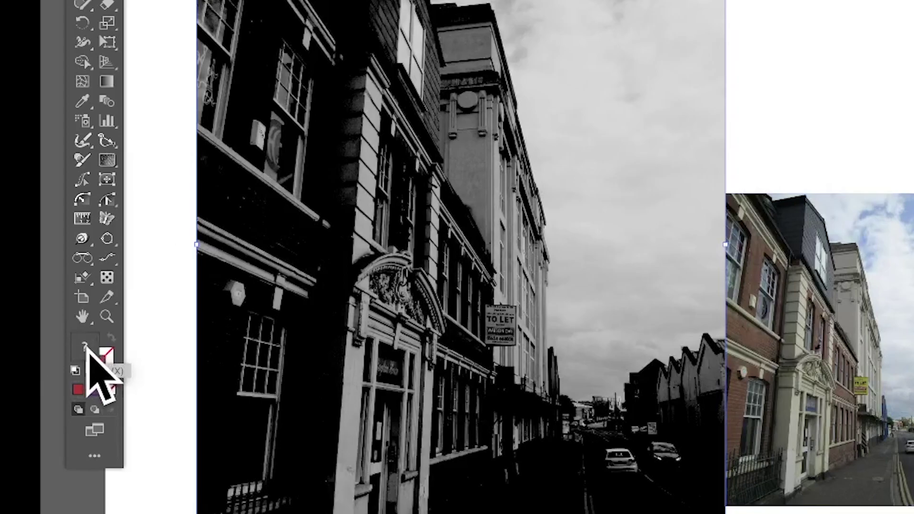
Give the grayscale photo a red fill colour in the Color Picker.
{"action": "double_click", "coordinate": [95, 353]}
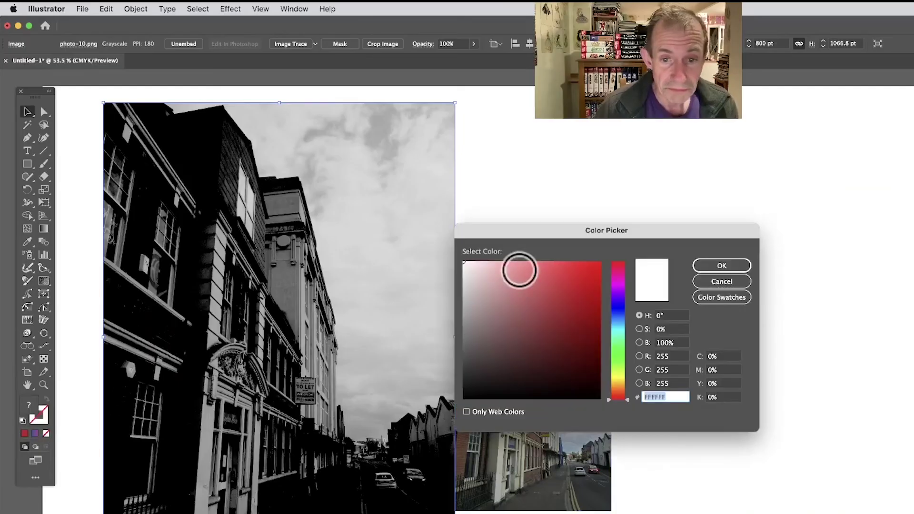
{"action": "left_click_drag", "start_coordinate": [610, 231], "coordinate": [359, 220]}
{"action": "left_click_drag", "start_coordinate": [316, 271], "coordinate": [321, 270]}
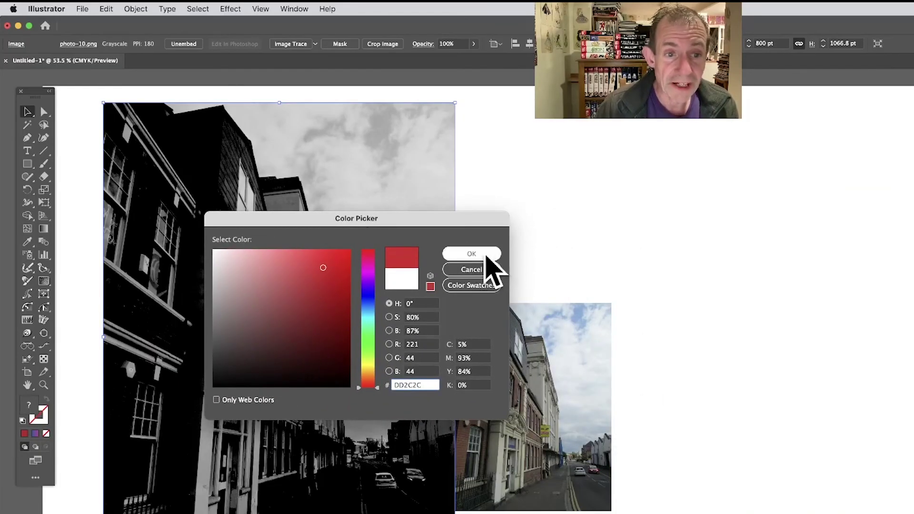
{"action": "left_click", "coordinate": [483, 255]}
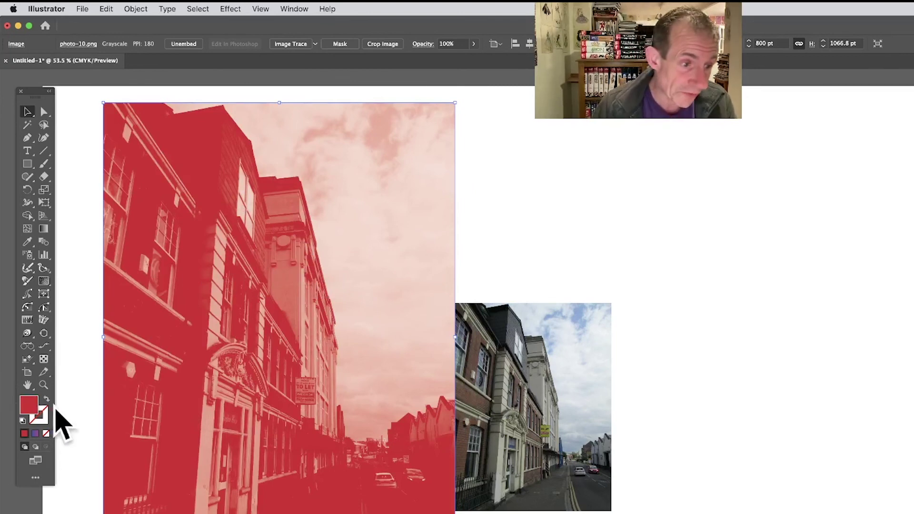
Change the photo's colour to a bright light blue.
{"action": "double_click", "coordinate": [29, 406]}
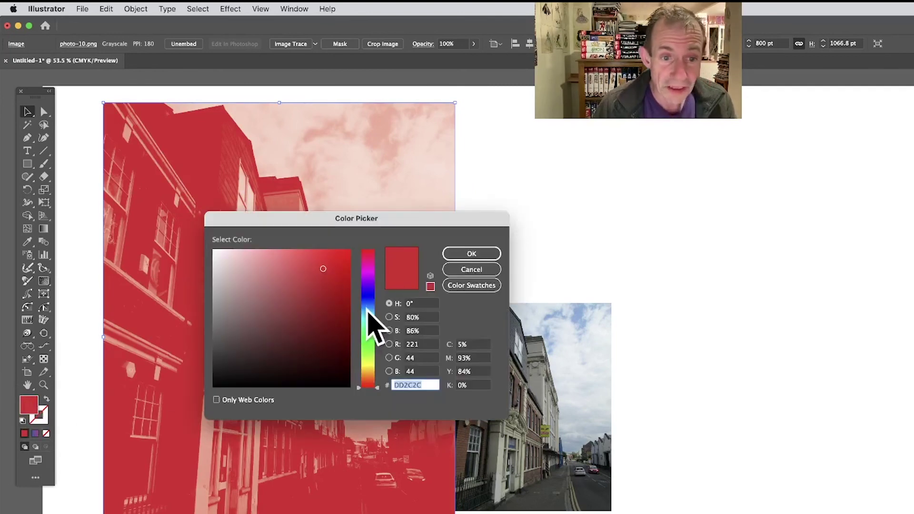
{"action": "left_click", "coordinate": [368, 316]}
{"action": "left_click_drag", "start_coordinate": [339, 295], "coordinate": [350, 249]}
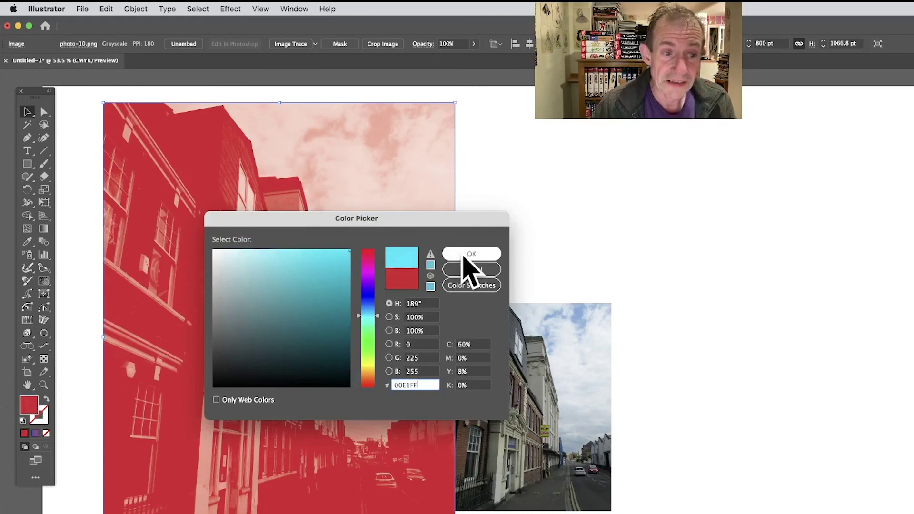
{"action": "left_click", "coordinate": [470, 254]}
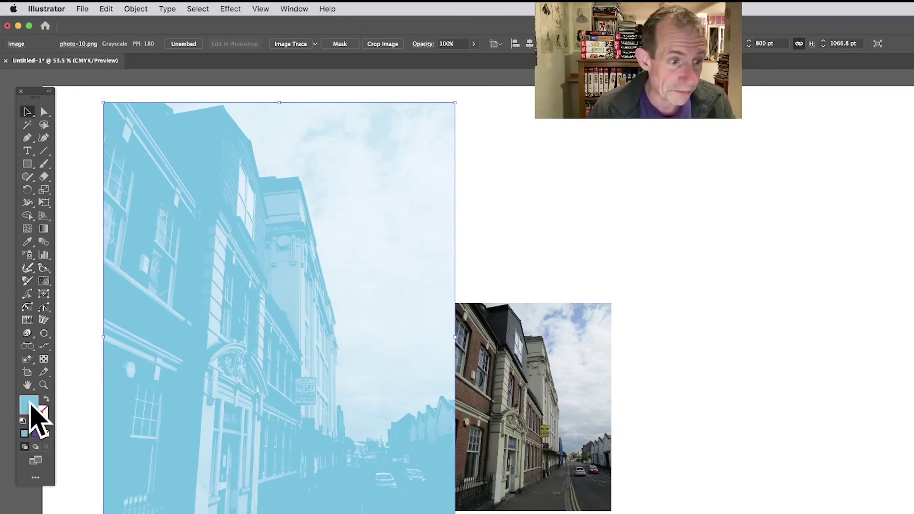
Change the photo's colour to yellow D8C51A.
{"action": "double_click", "coordinate": [30, 405]}
{"action": "left_click", "coordinate": [321, 359]}
{"action": "left_click", "coordinate": [367, 366]}
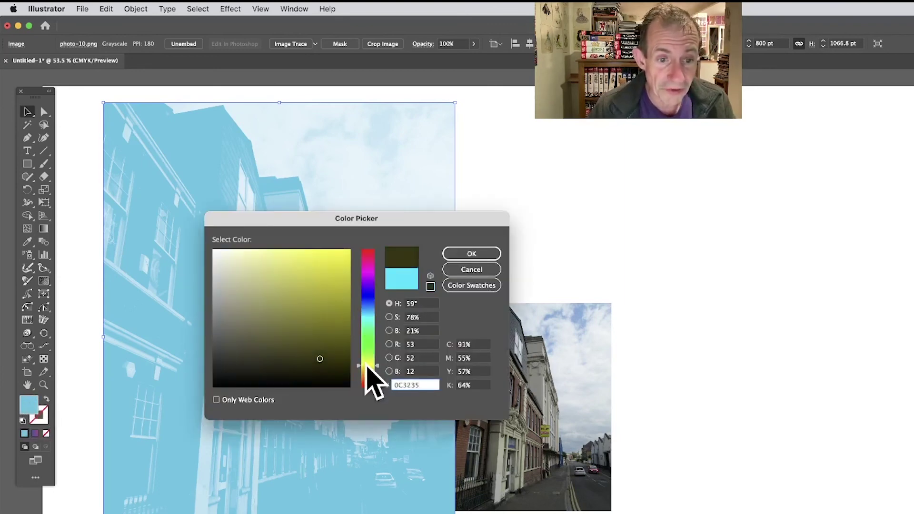
{"action": "left_click", "coordinate": [332, 269]}
{"action": "left_click", "coordinate": [490, 249]}
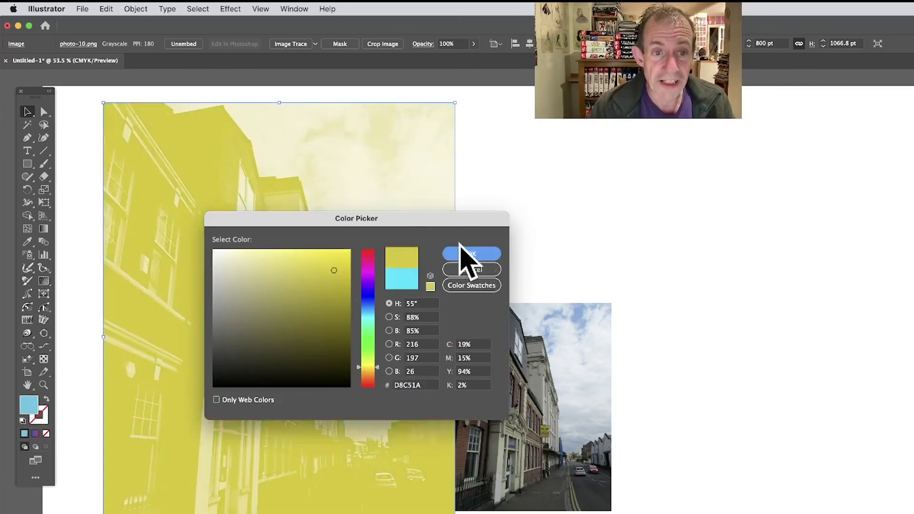